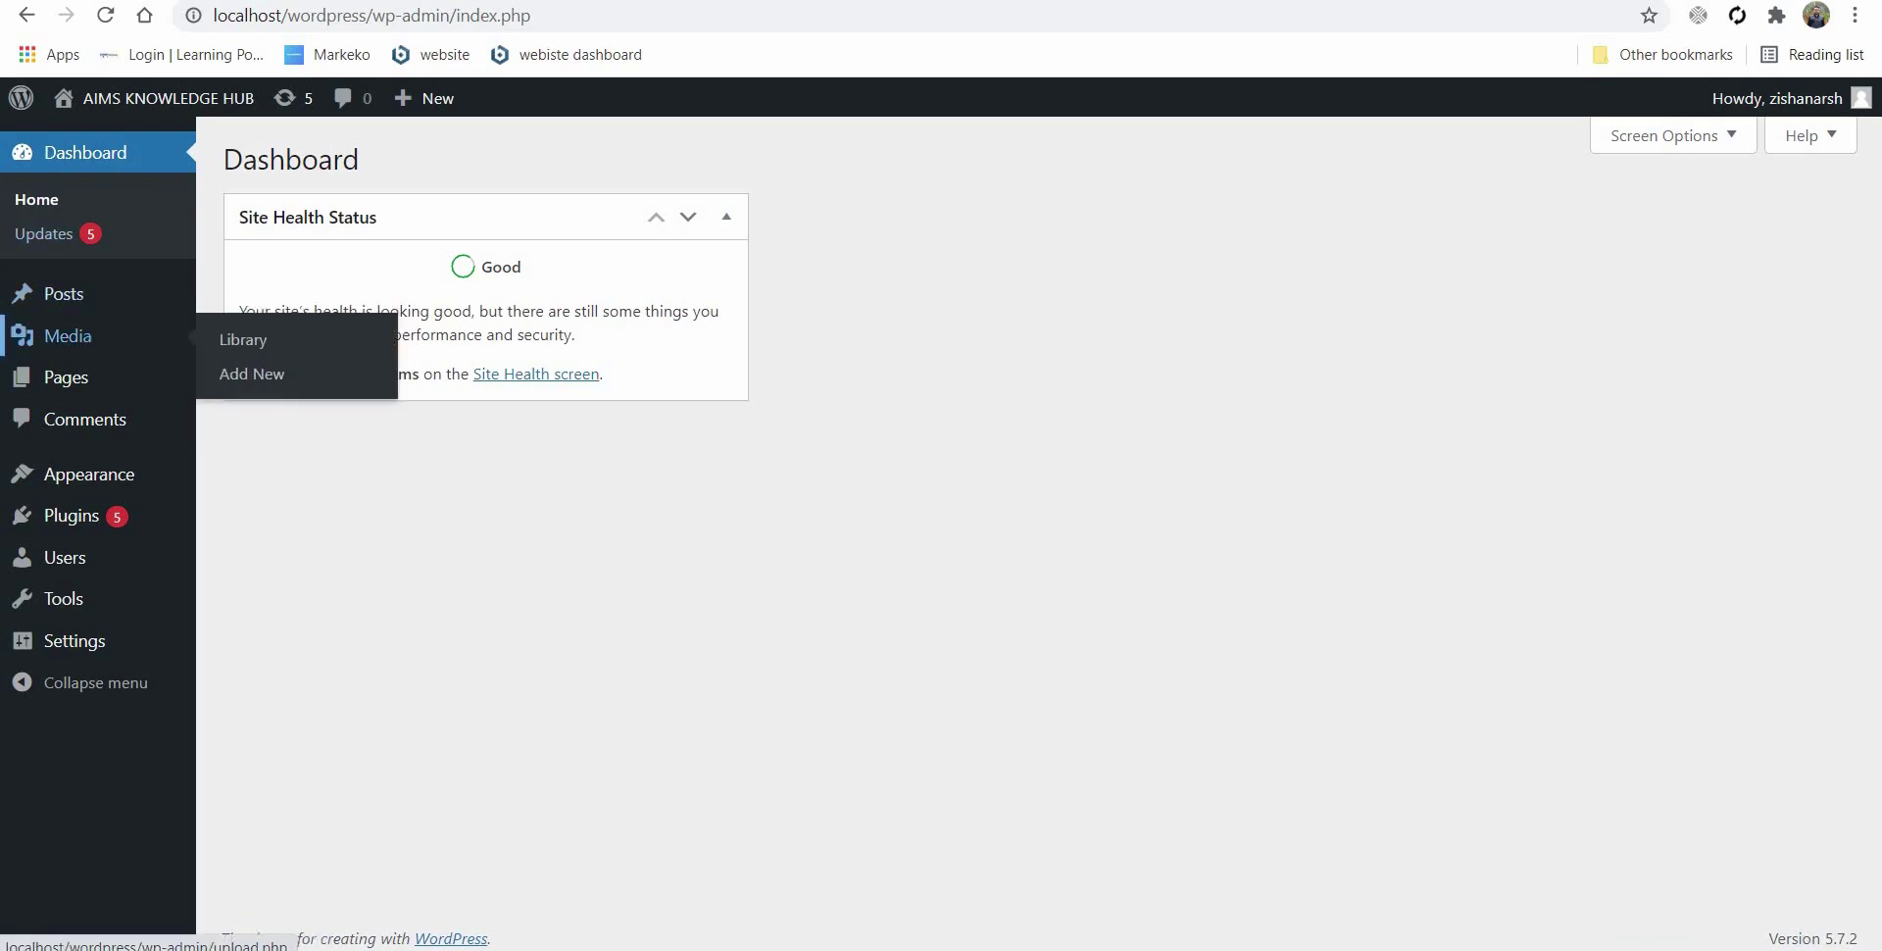
pyautogui.moveTo(64, 293)
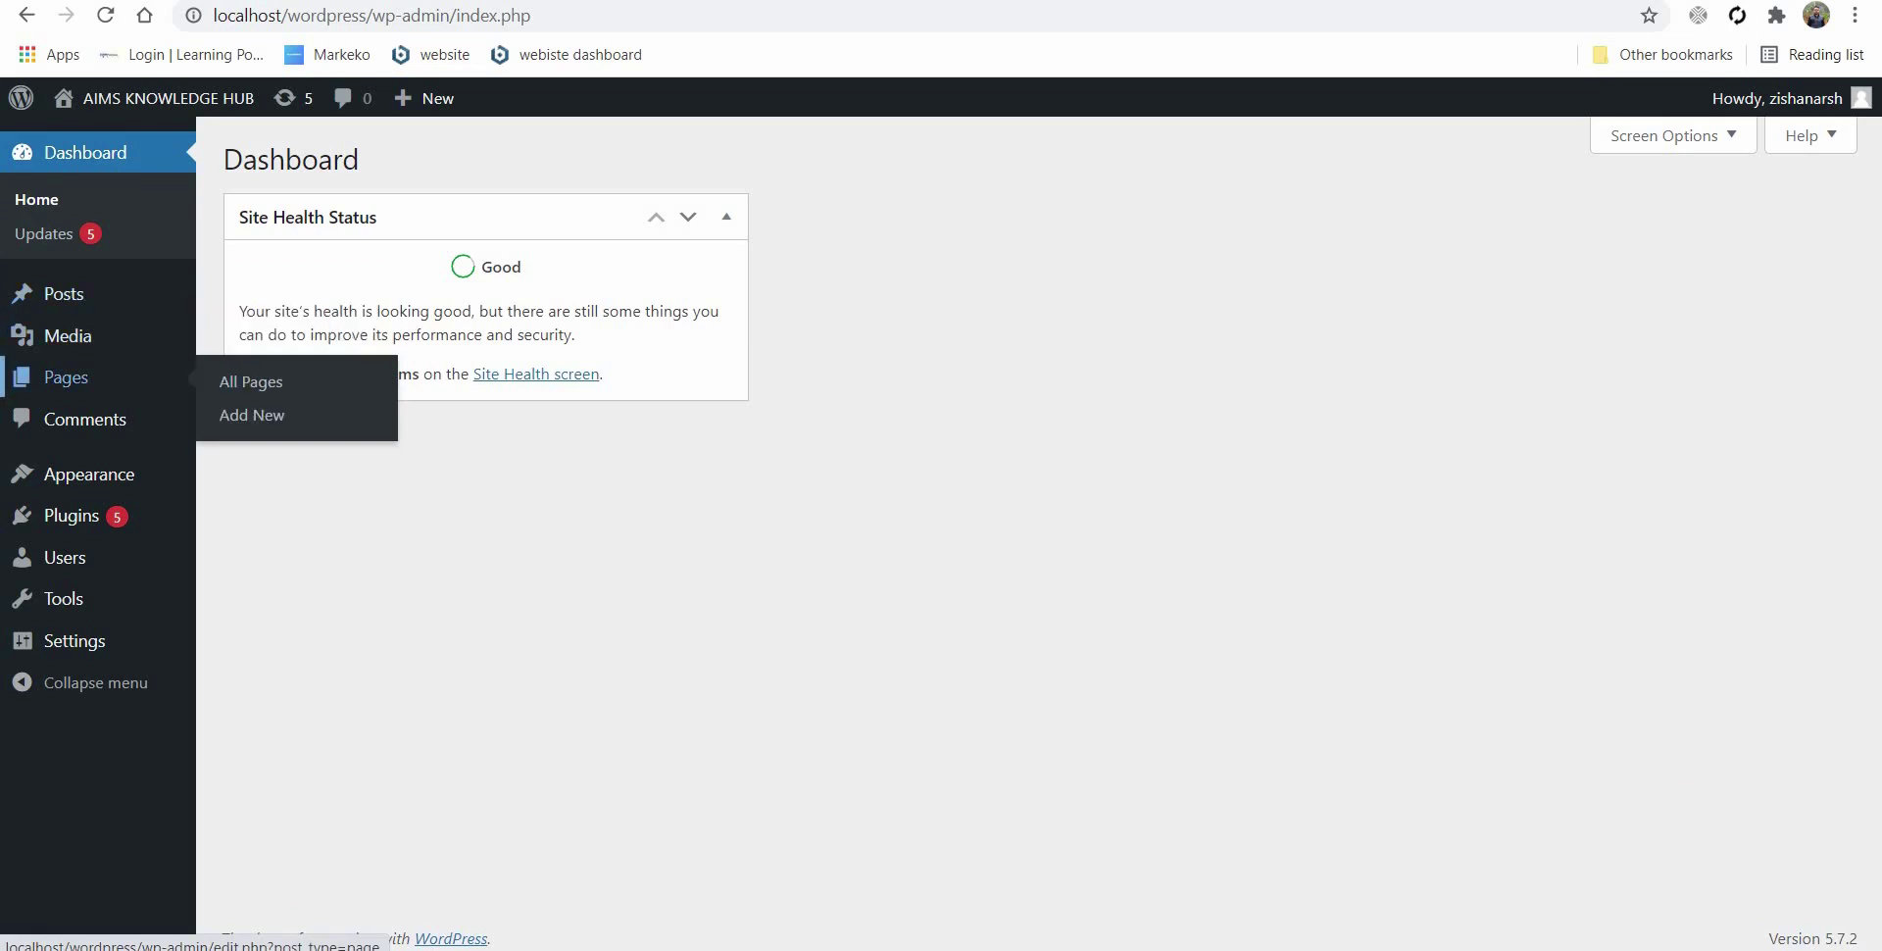
pyautogui.moveTo(67, 335)
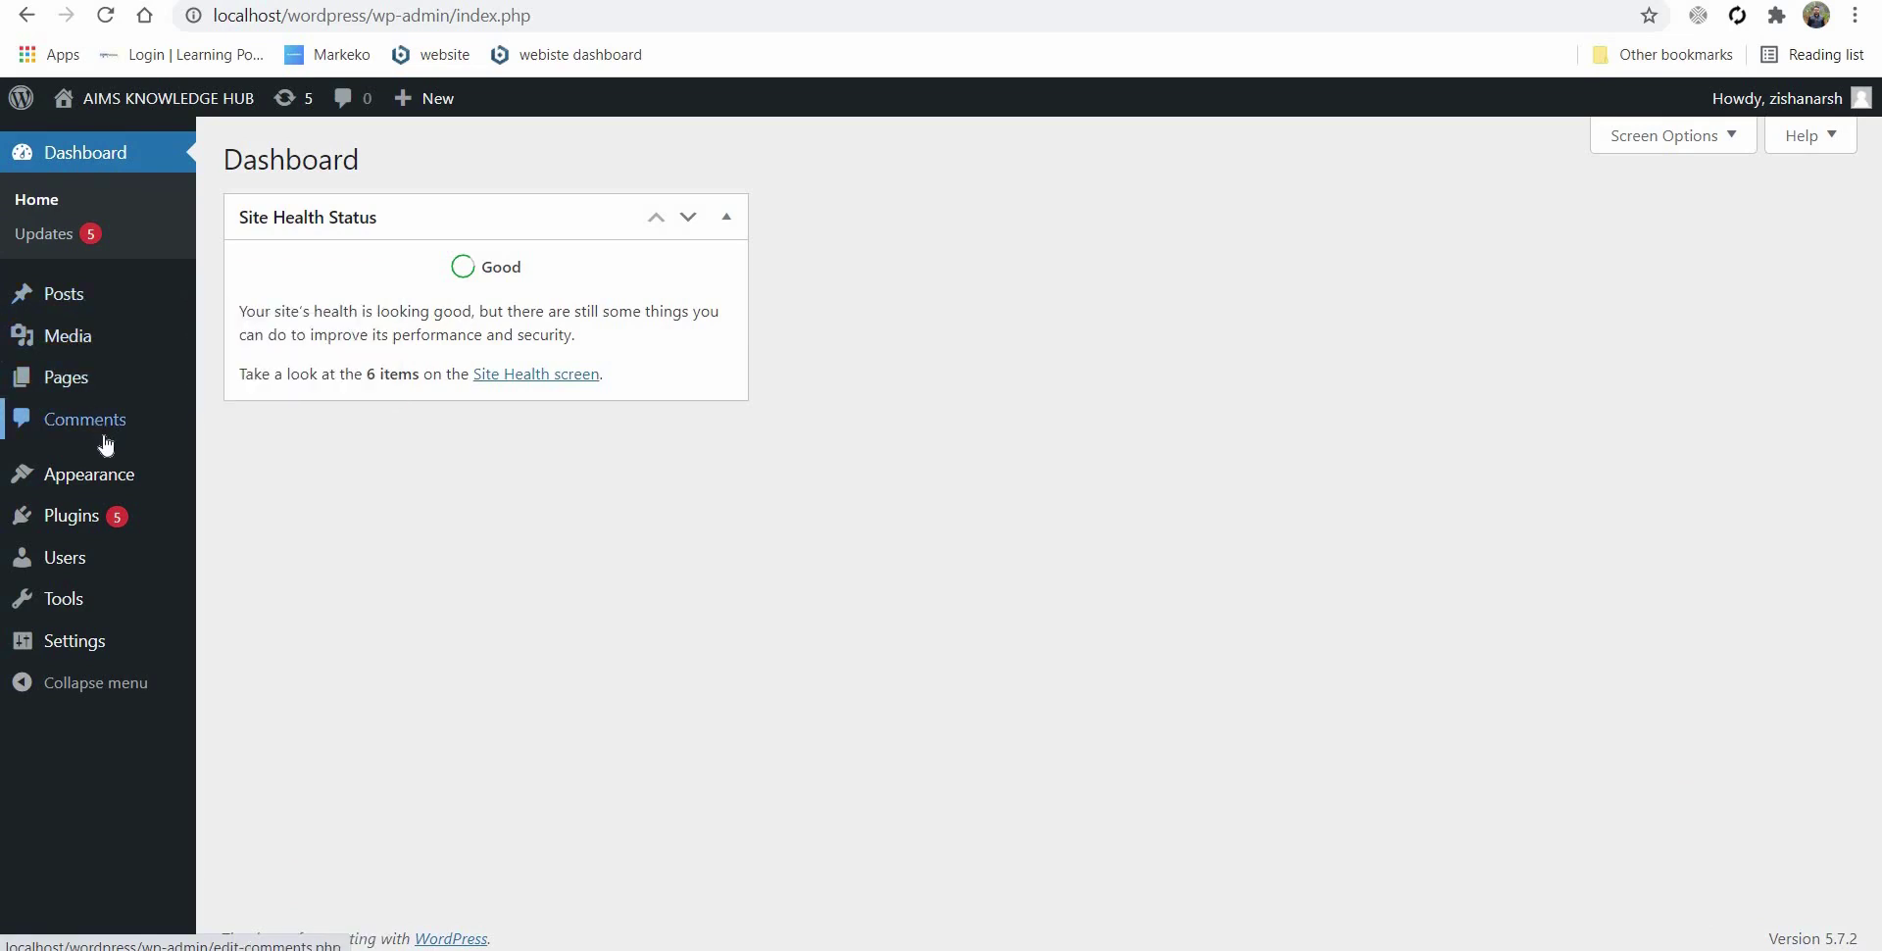
pyautogui.moveTo(103, 479)
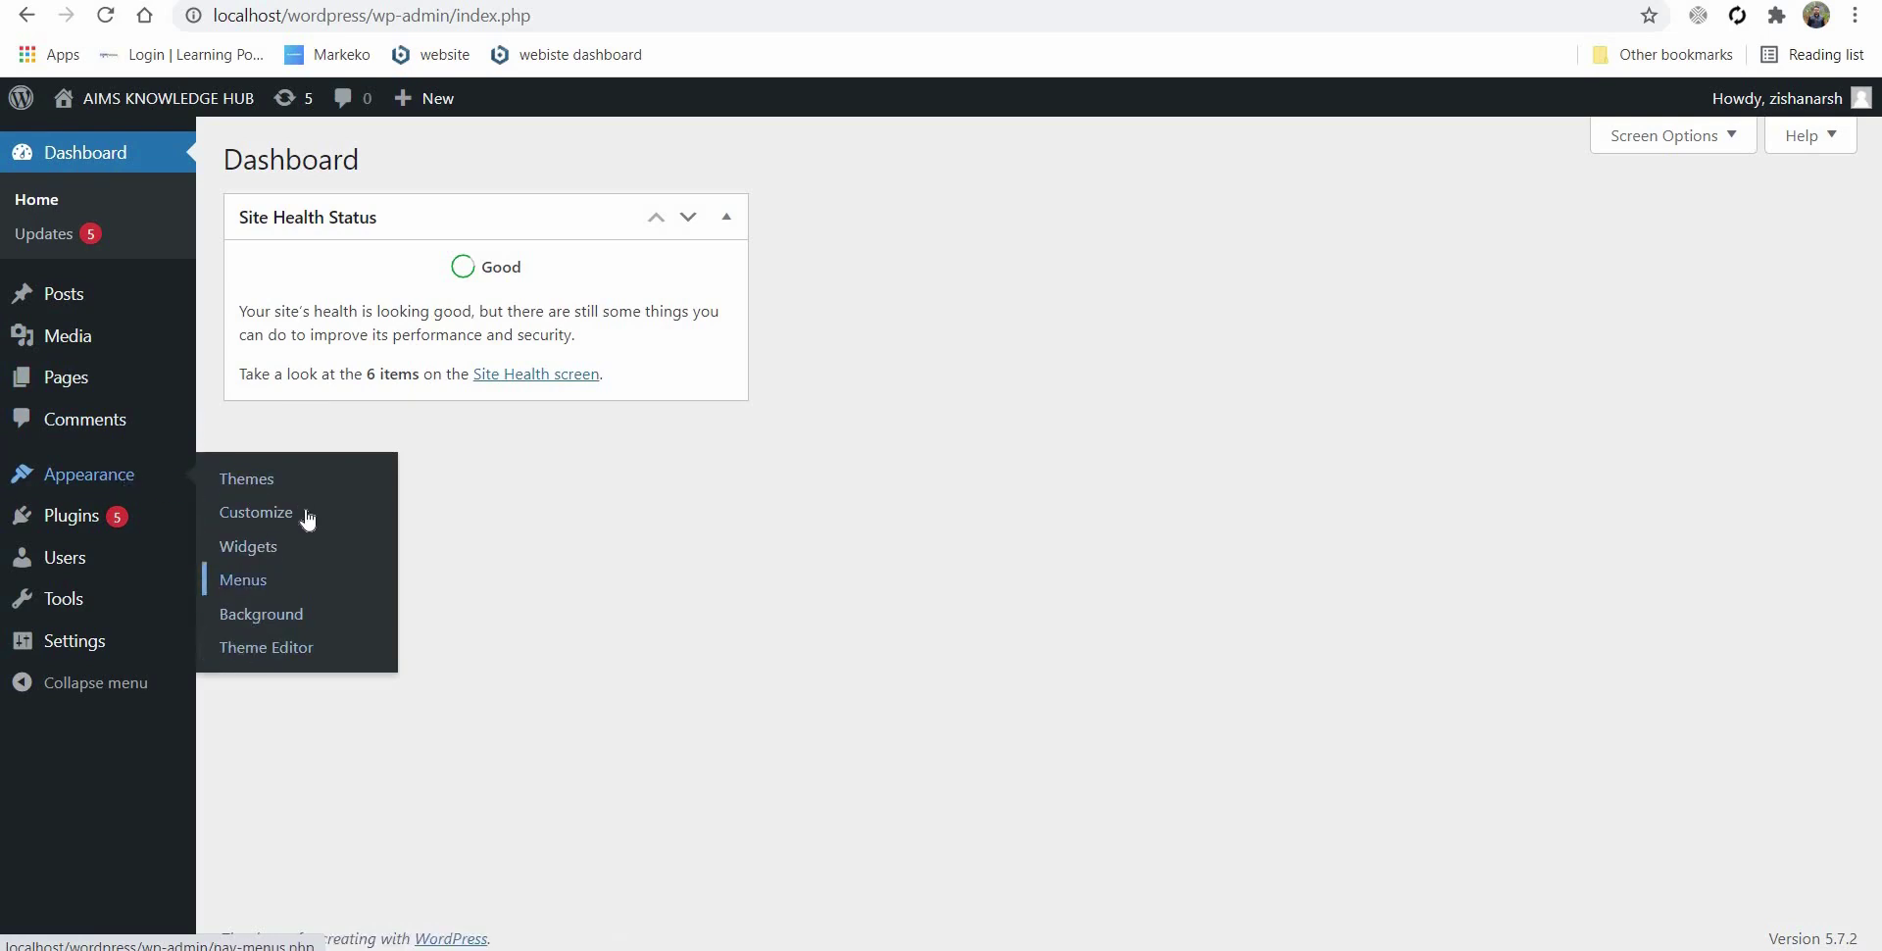
pyautogui.moveTo(92, 534)
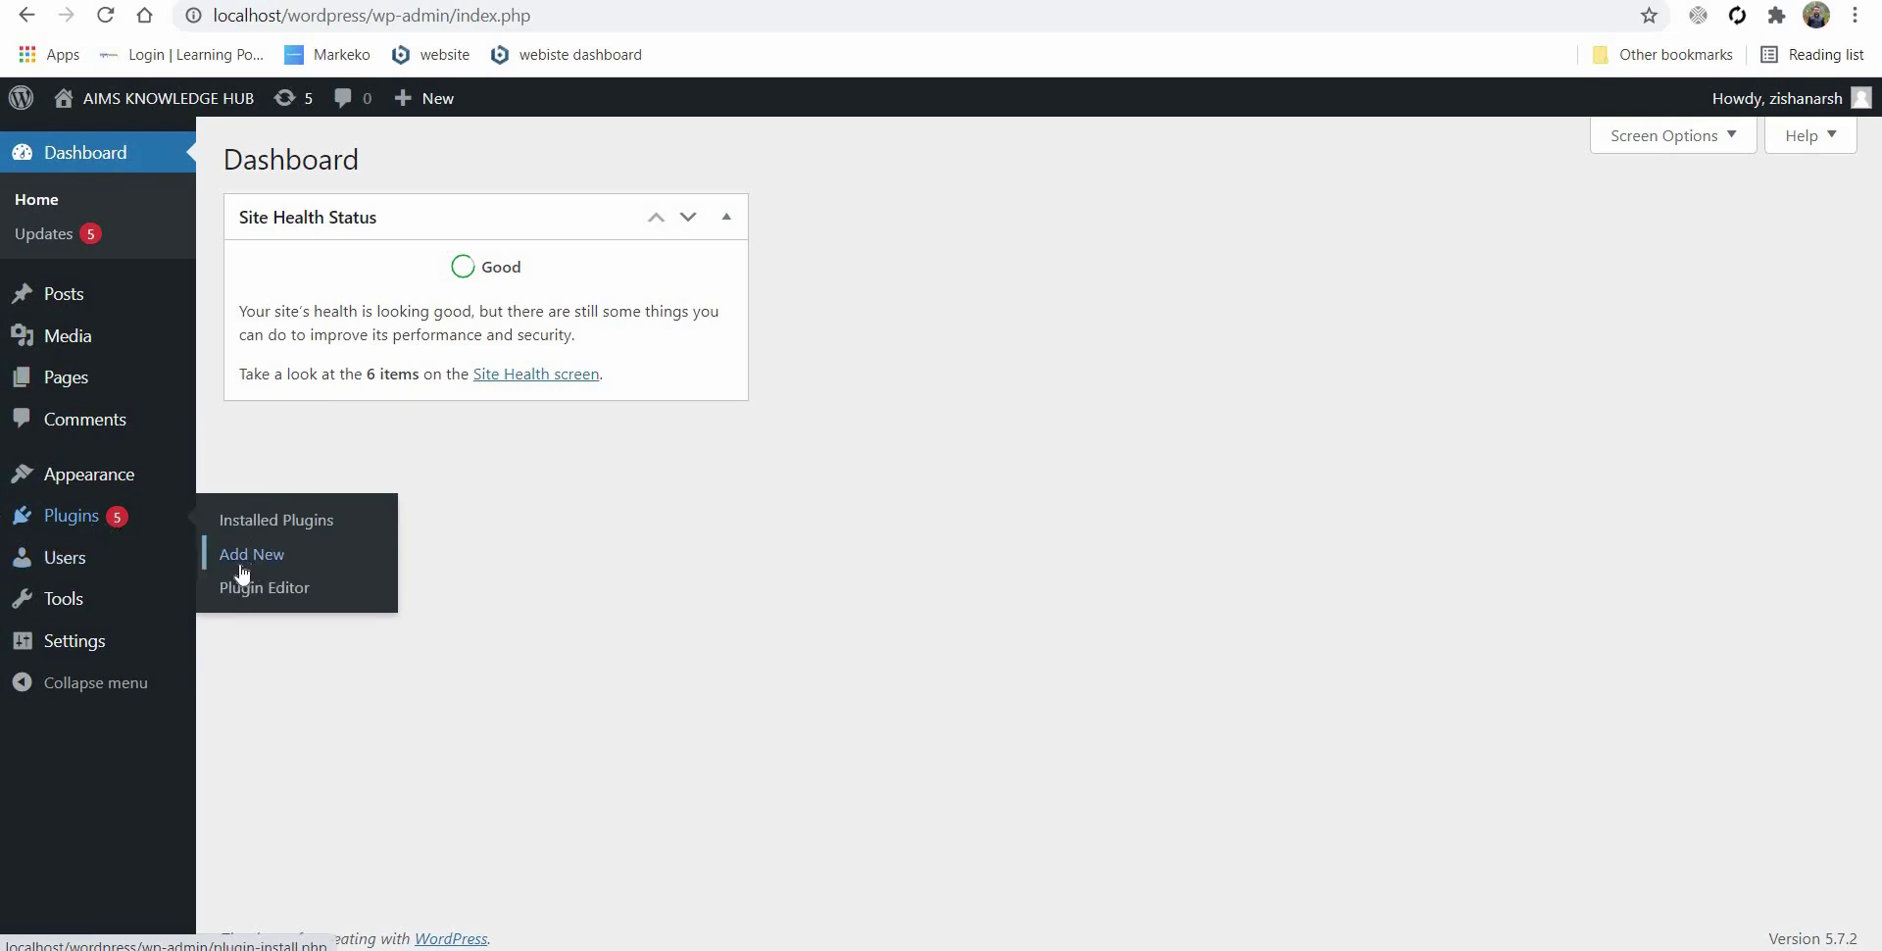
pyautogui.moveTo(97, 576)
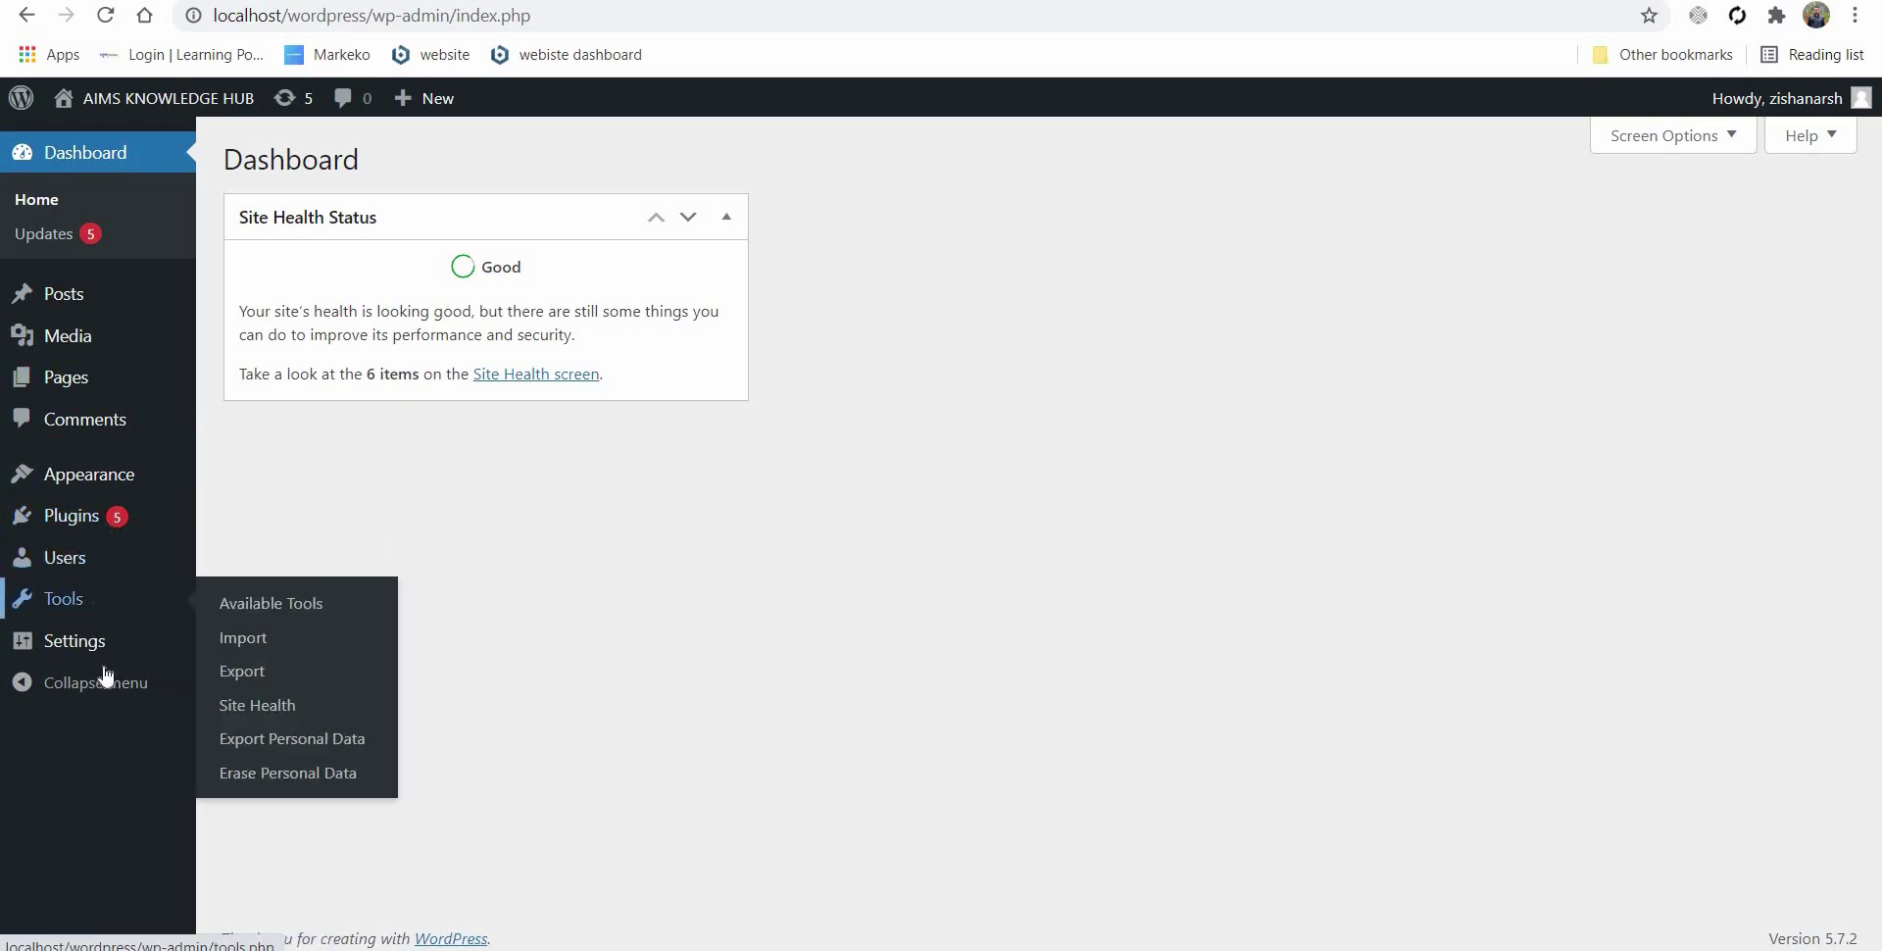
# Open the site's General settings page
pyautogui.moveTo(101, 647)
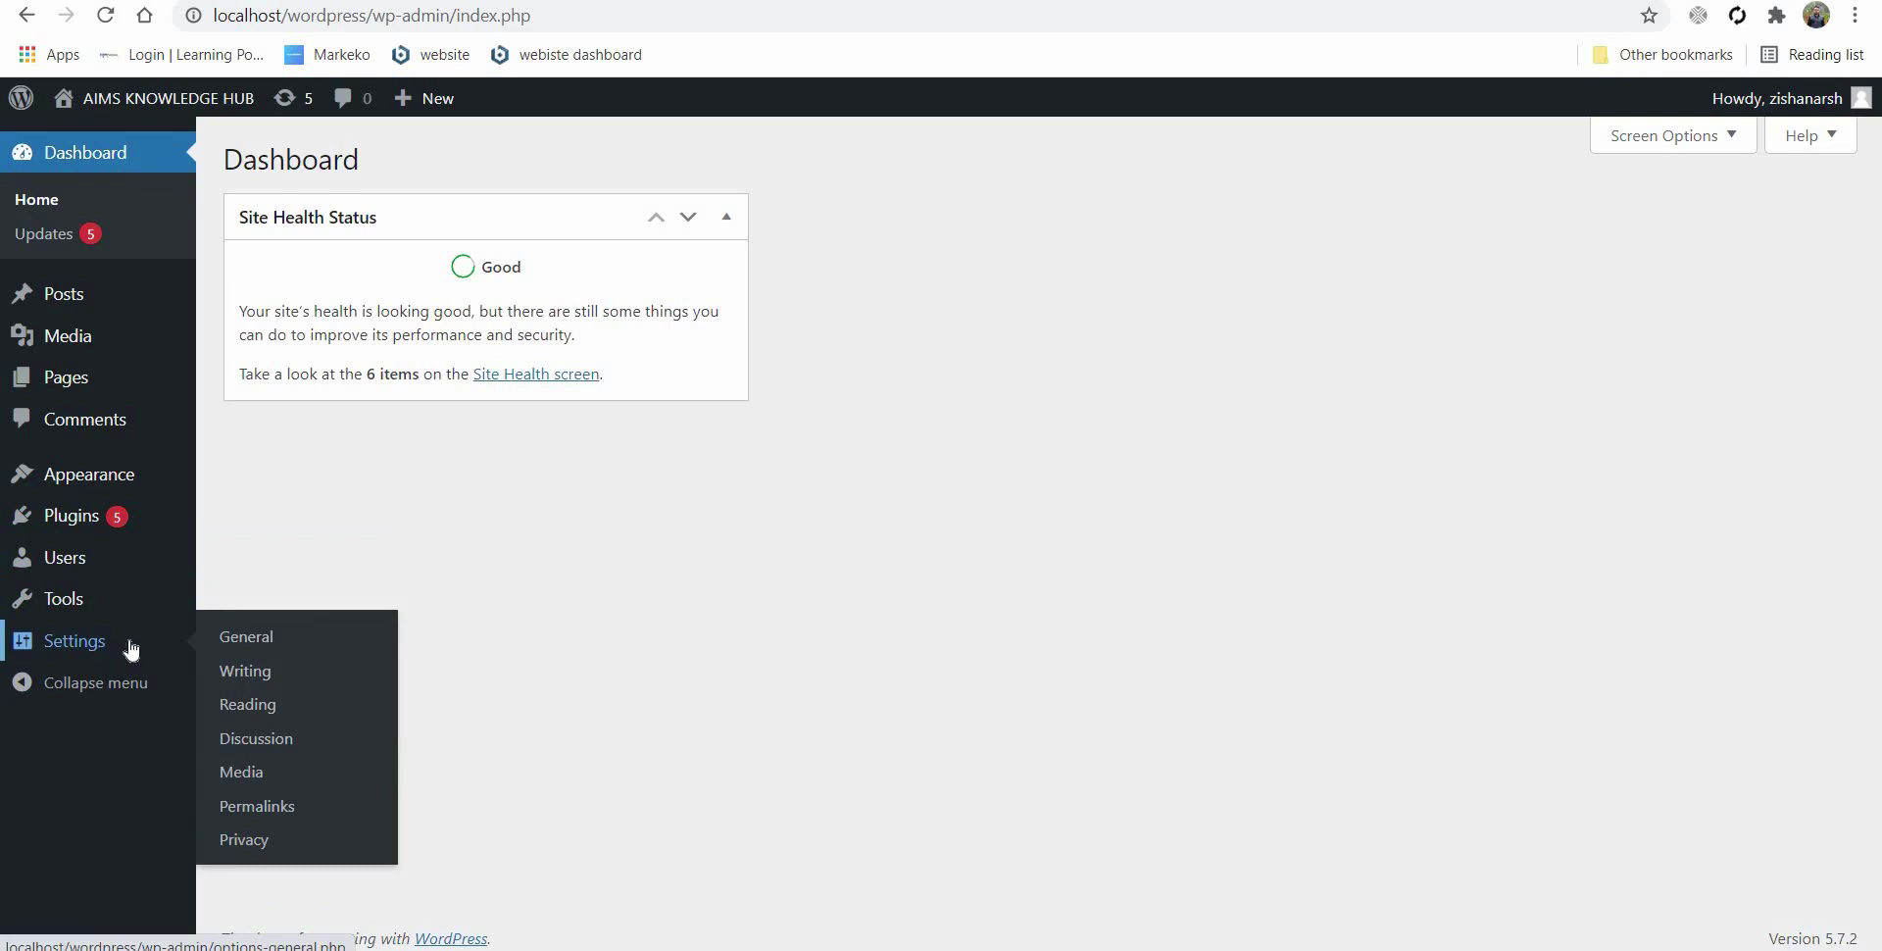
pyautogui.click(265, 642)
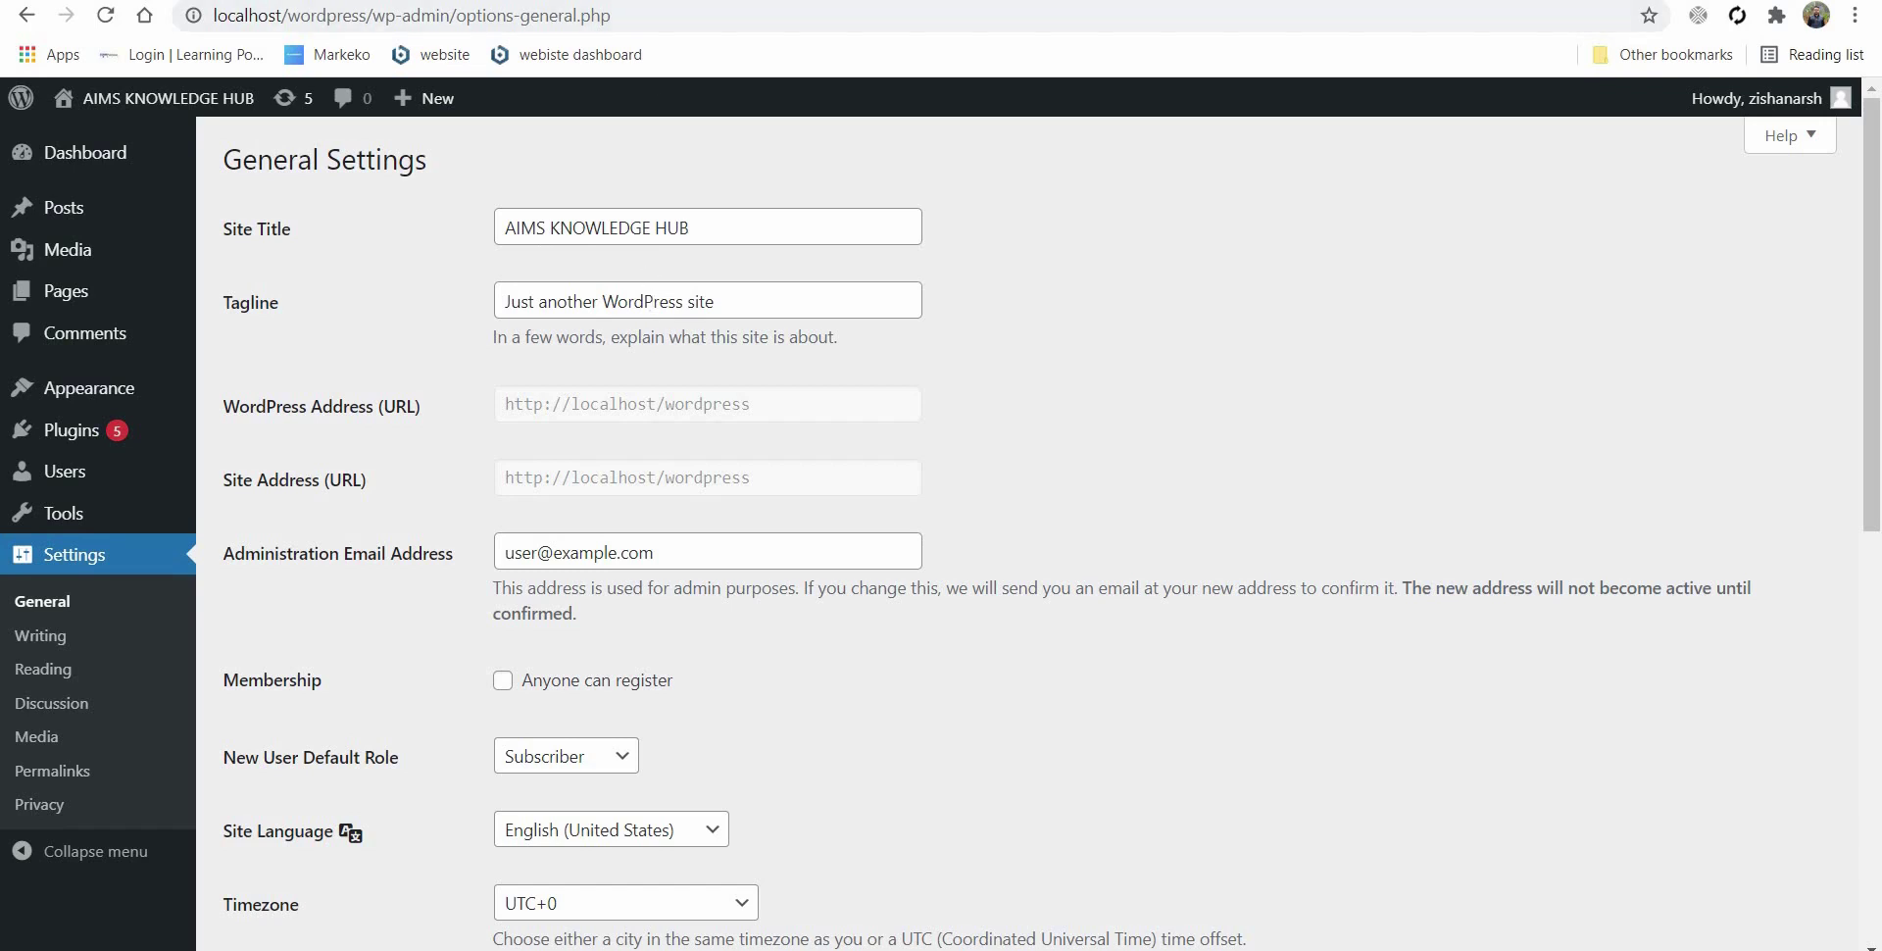
# View the live website's title and tagline in a new browser tab and return to the General settings
pyautogui.hotkey('ctrl', 't')
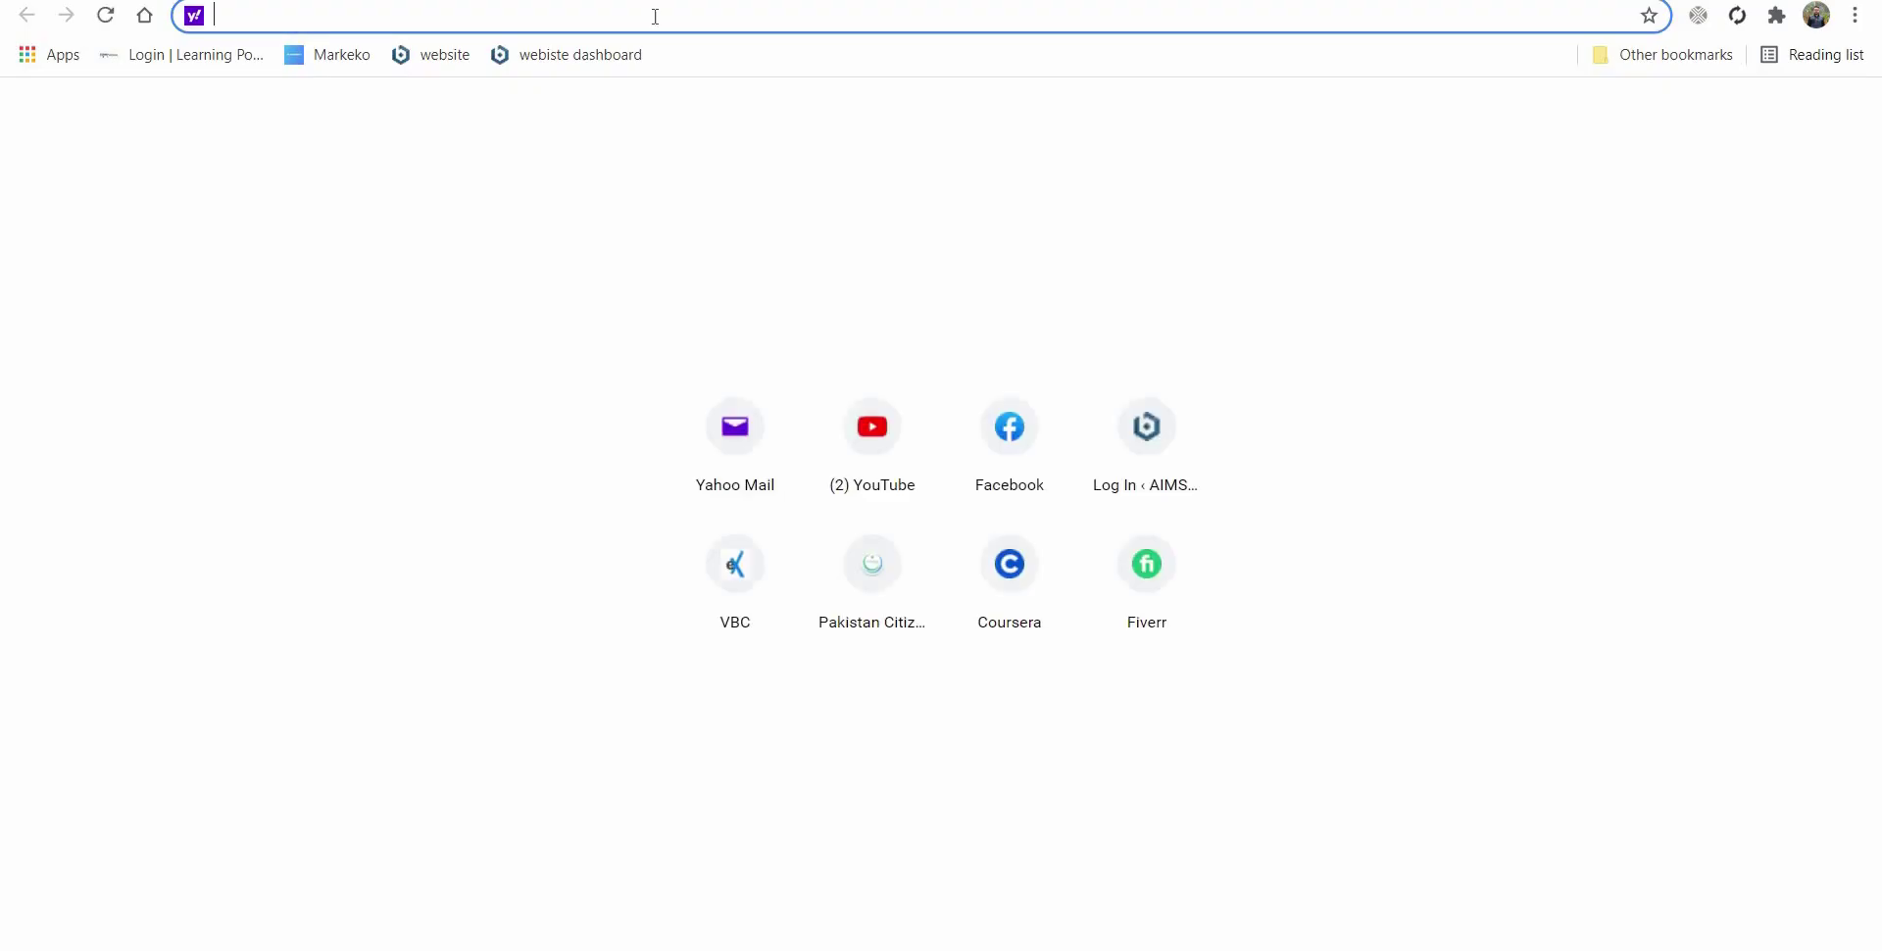
pyautogui.click(456, 59)
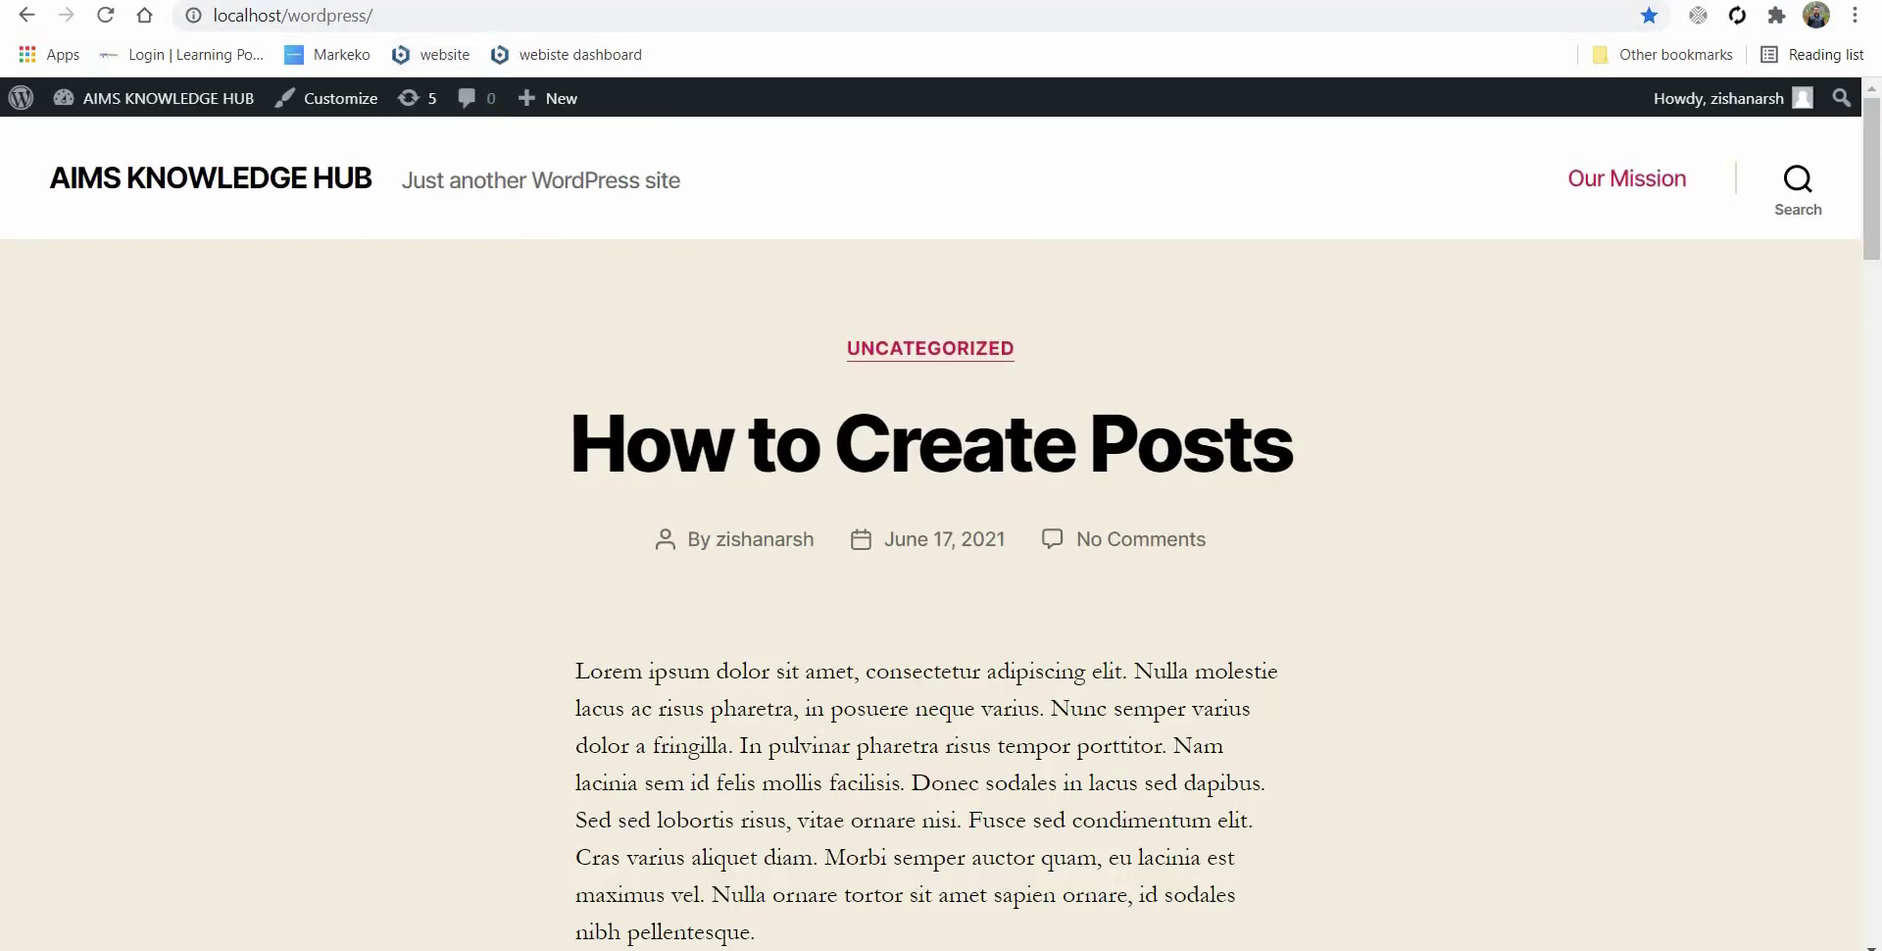
pyautogui.click(491, 0)
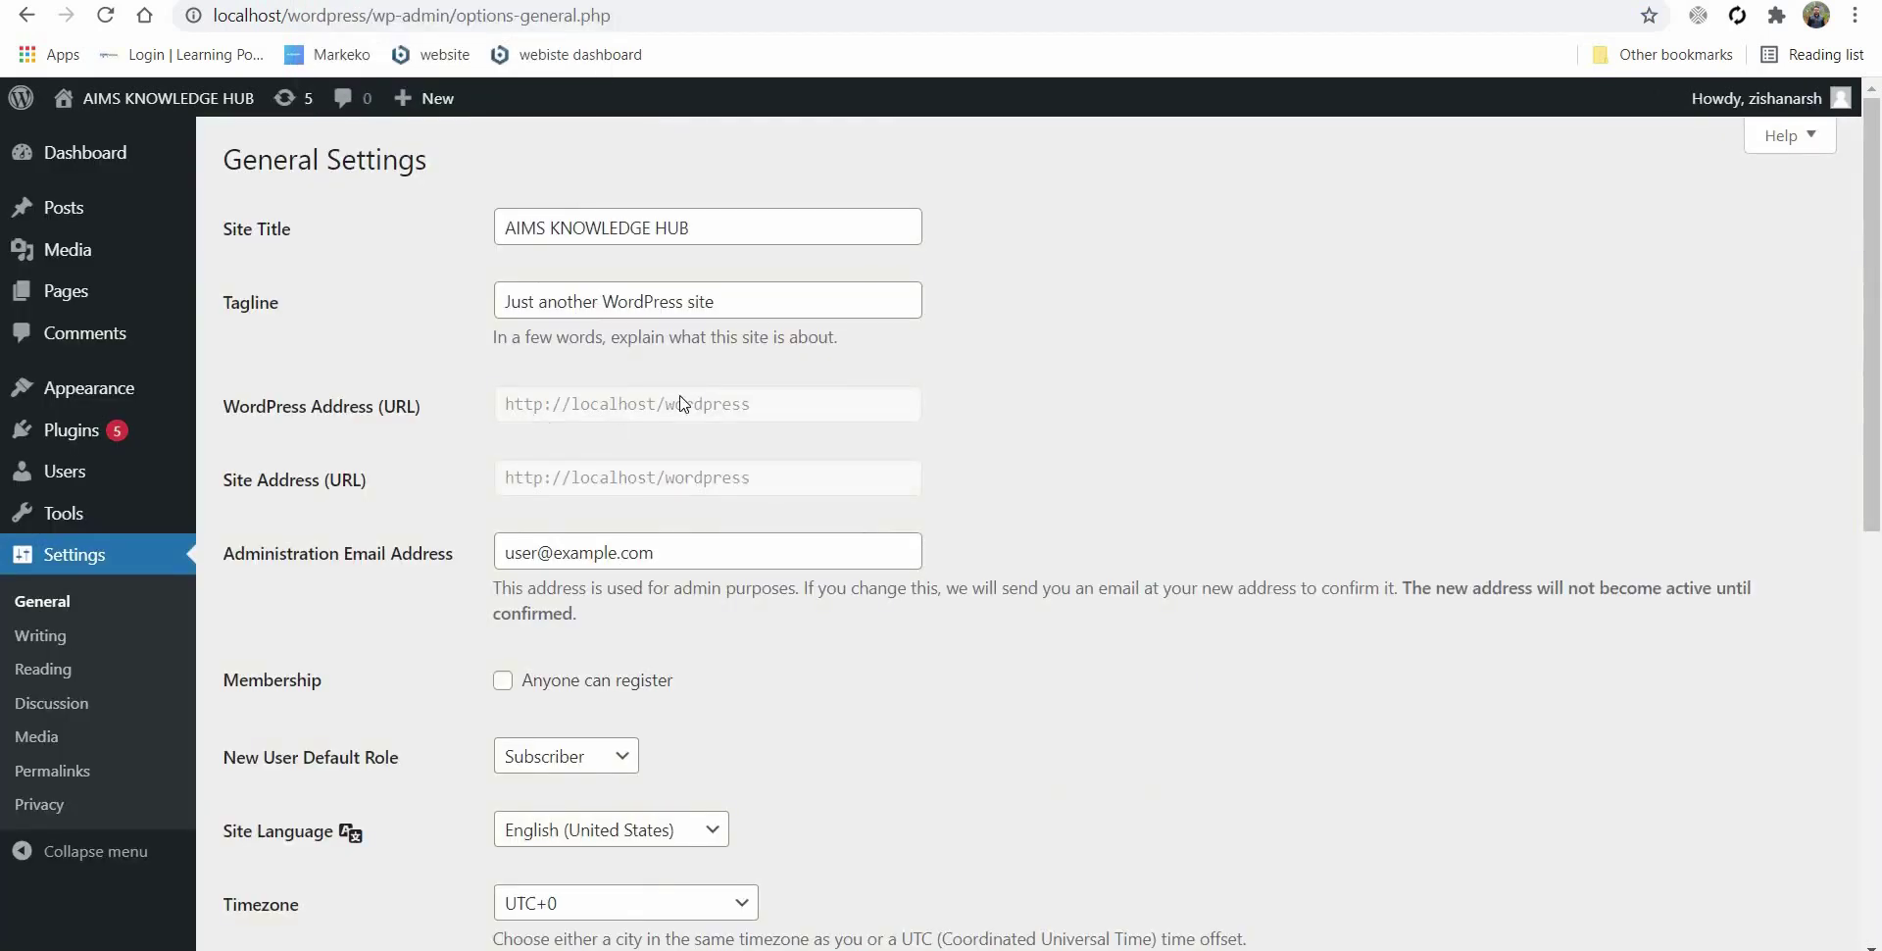
# Examine the membership, new user default role and site language options in the General settings
pyautogui.scroll(-1, 675, 462)
pyautogui.scroll(-1, 758, 300)
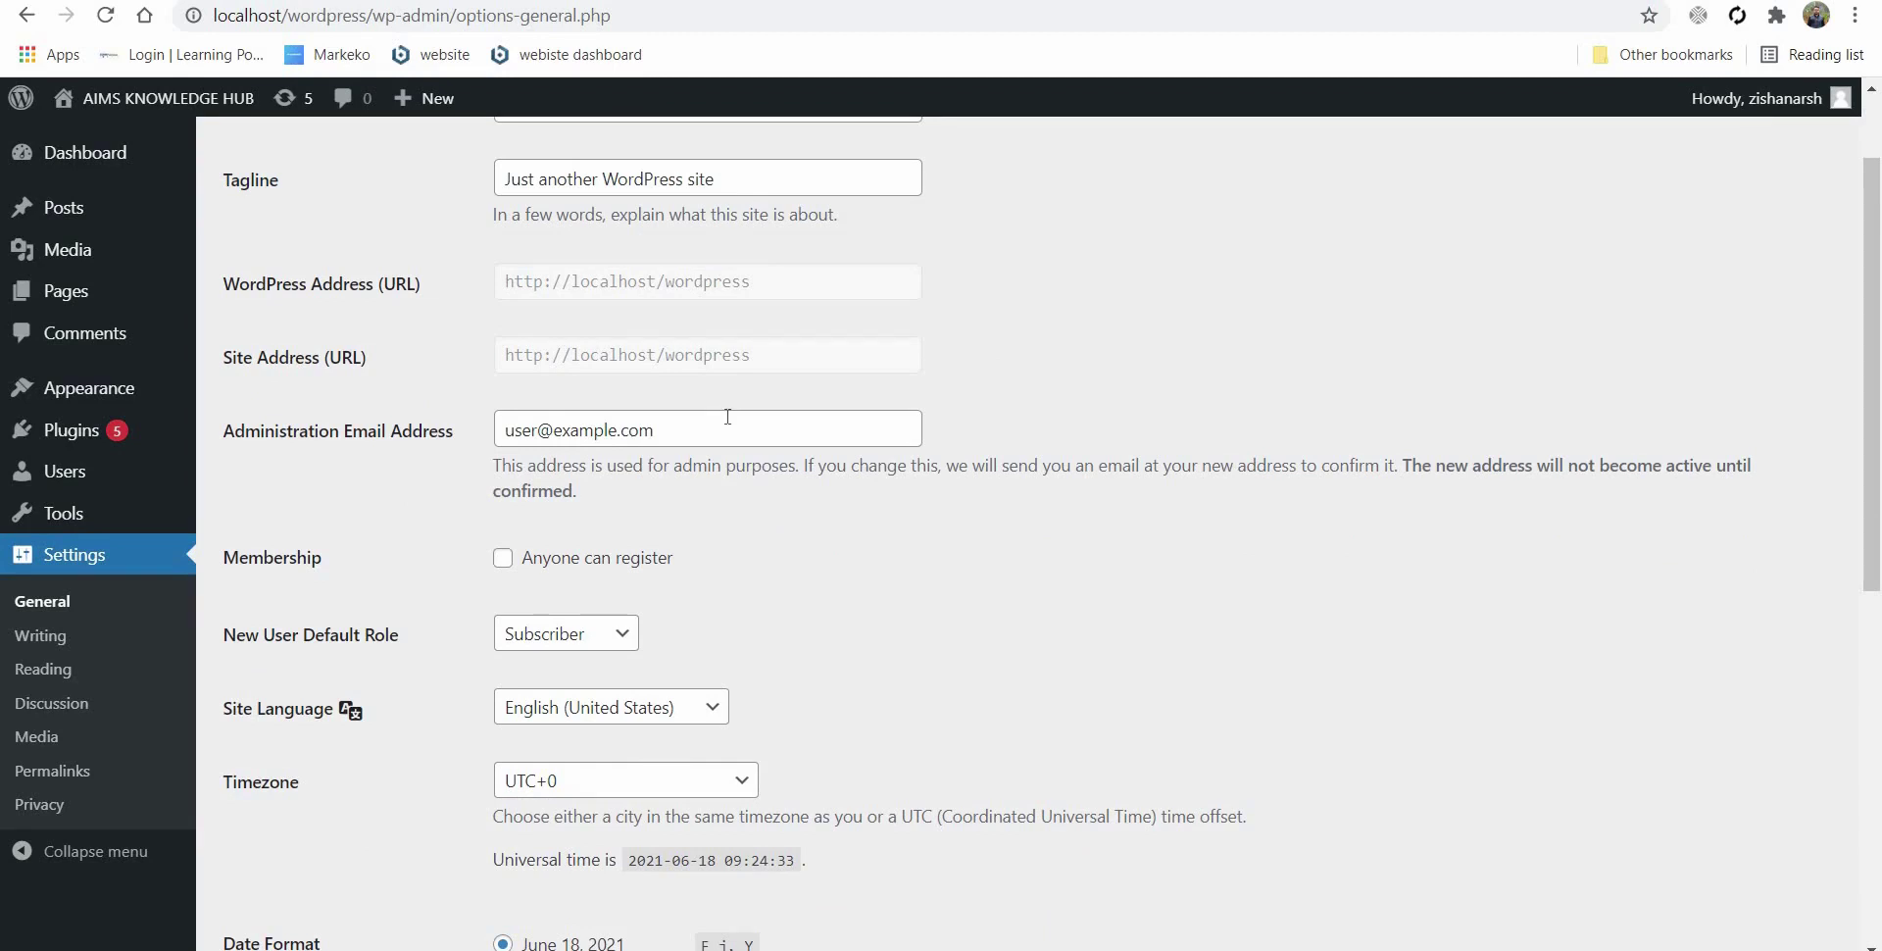
pyautogui.scroll(-1, 727, 424)
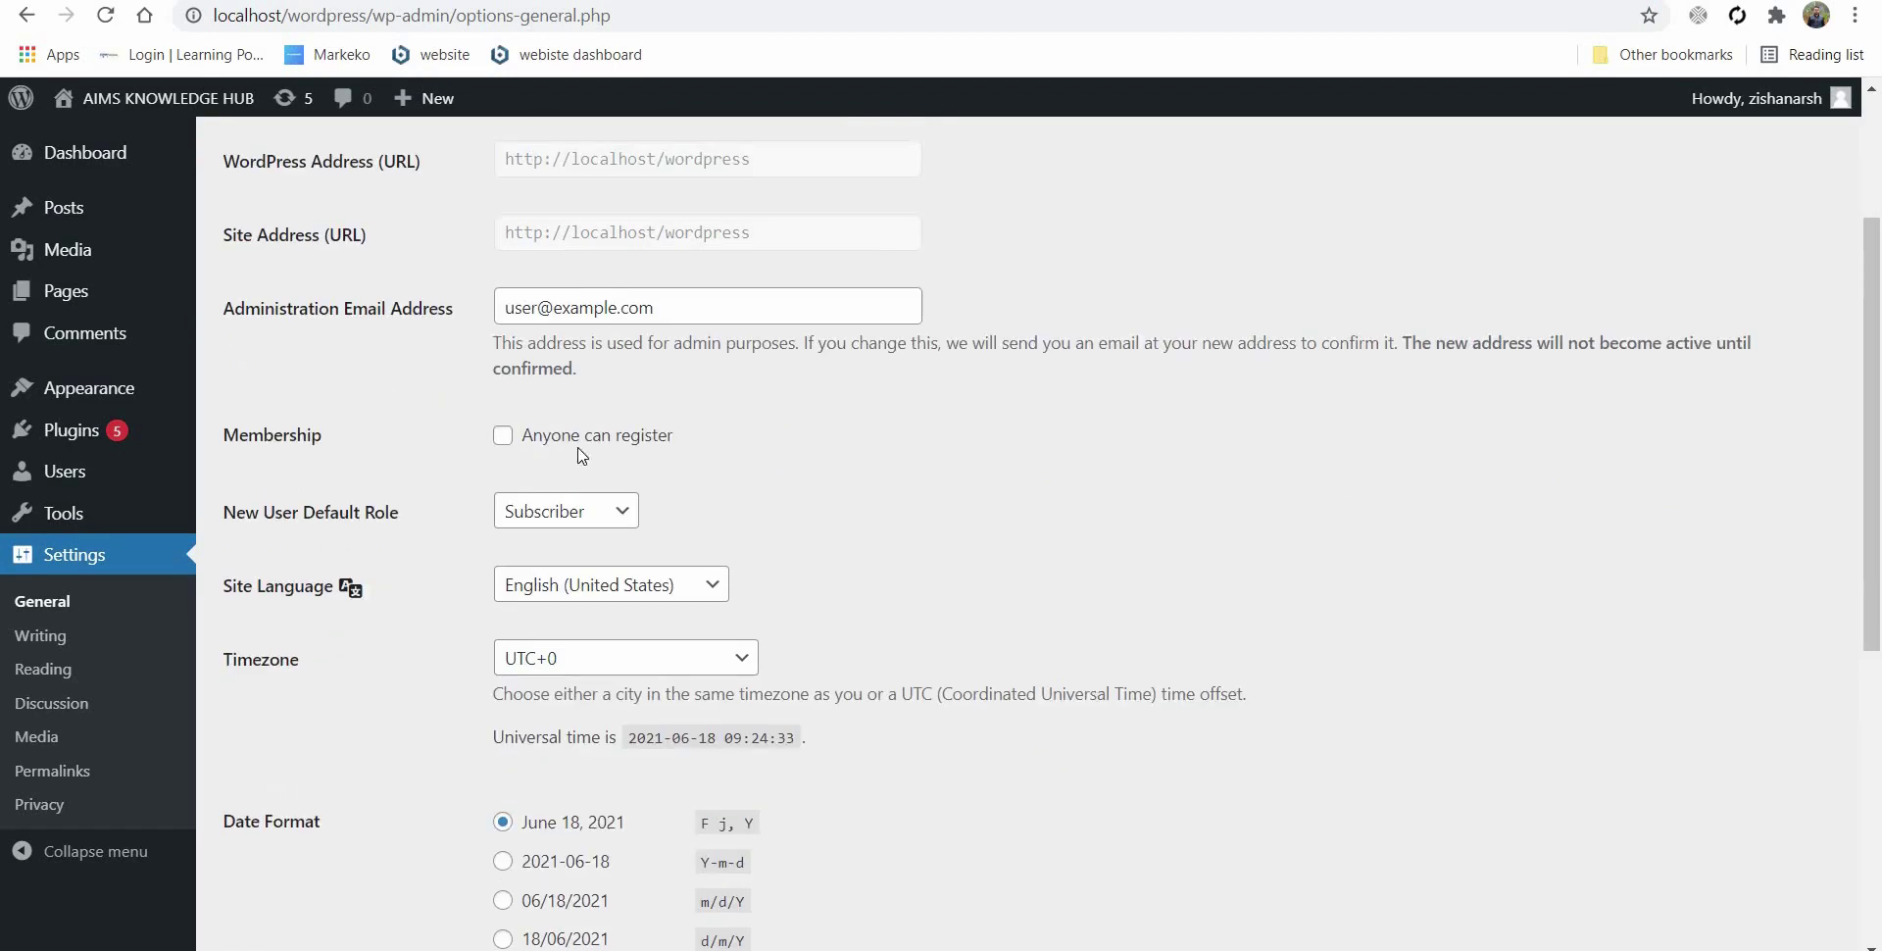
pyautogui.click(503, 441)
pyautogui.click(604, 530)
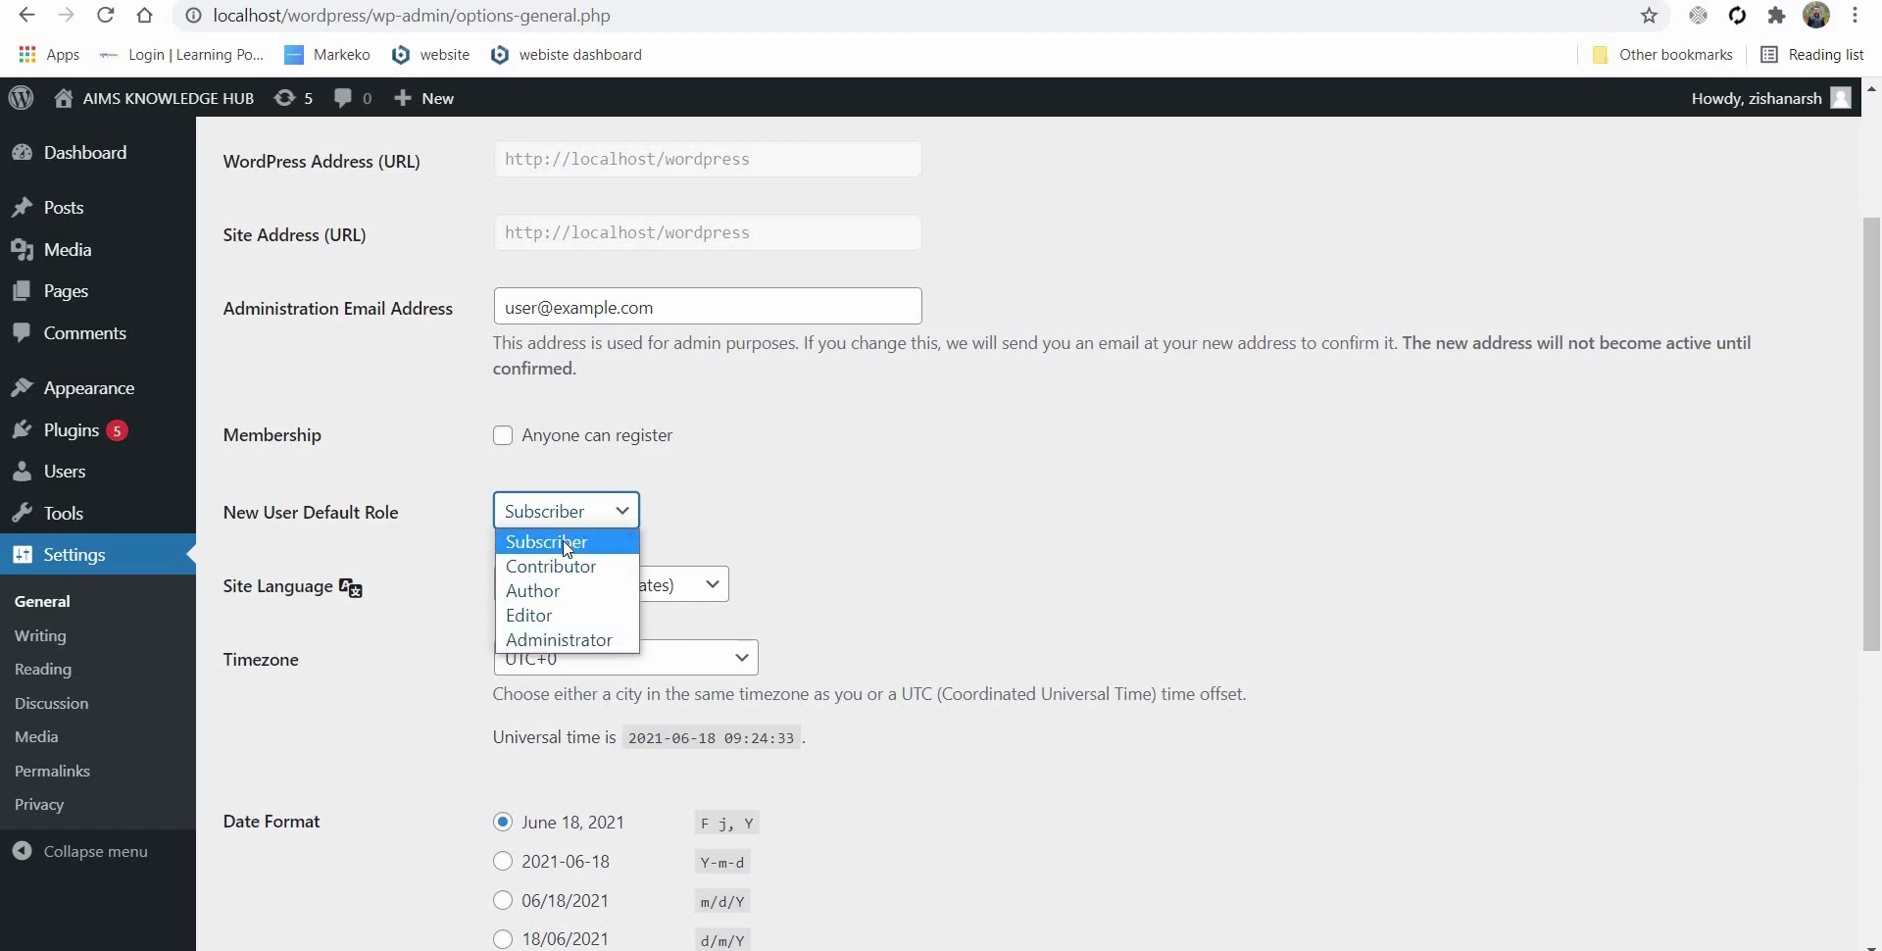
pyautogui.click(724, 518)
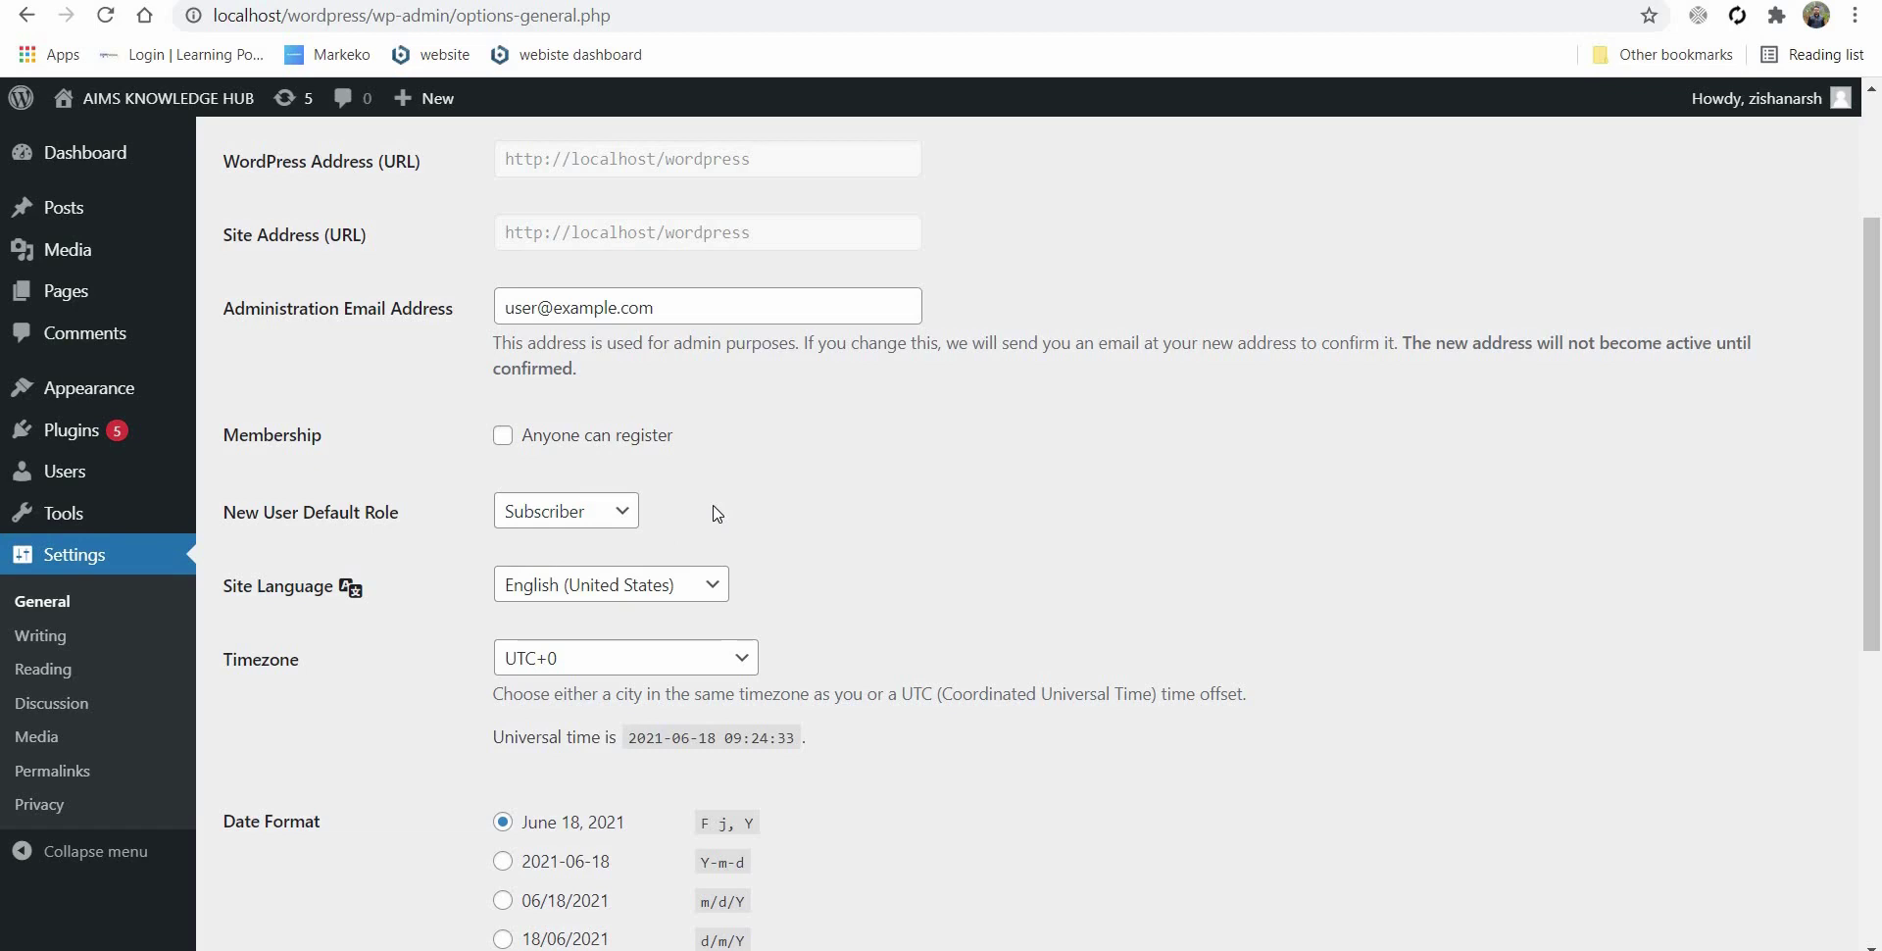
pyautogui.click(692, 584)
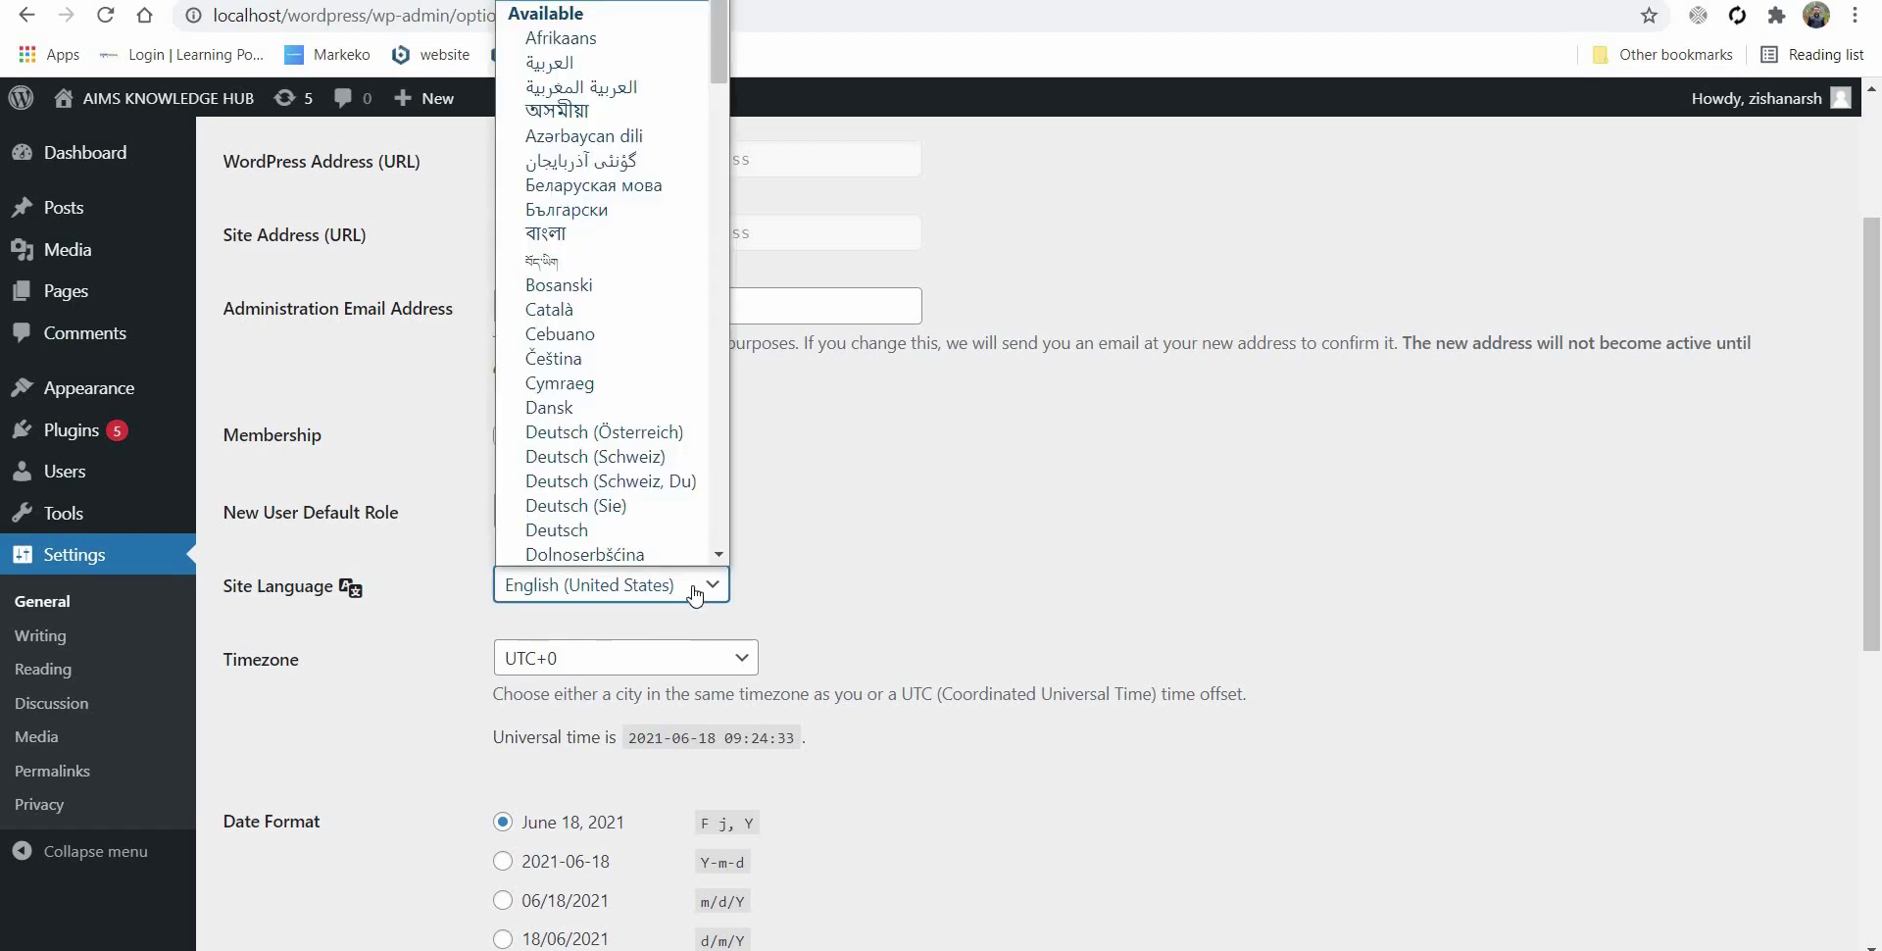
pyautogui.click(694, 588)
# Set the site's timezone to UTC+5
pyautogui.scroll(-1, 723, 549)
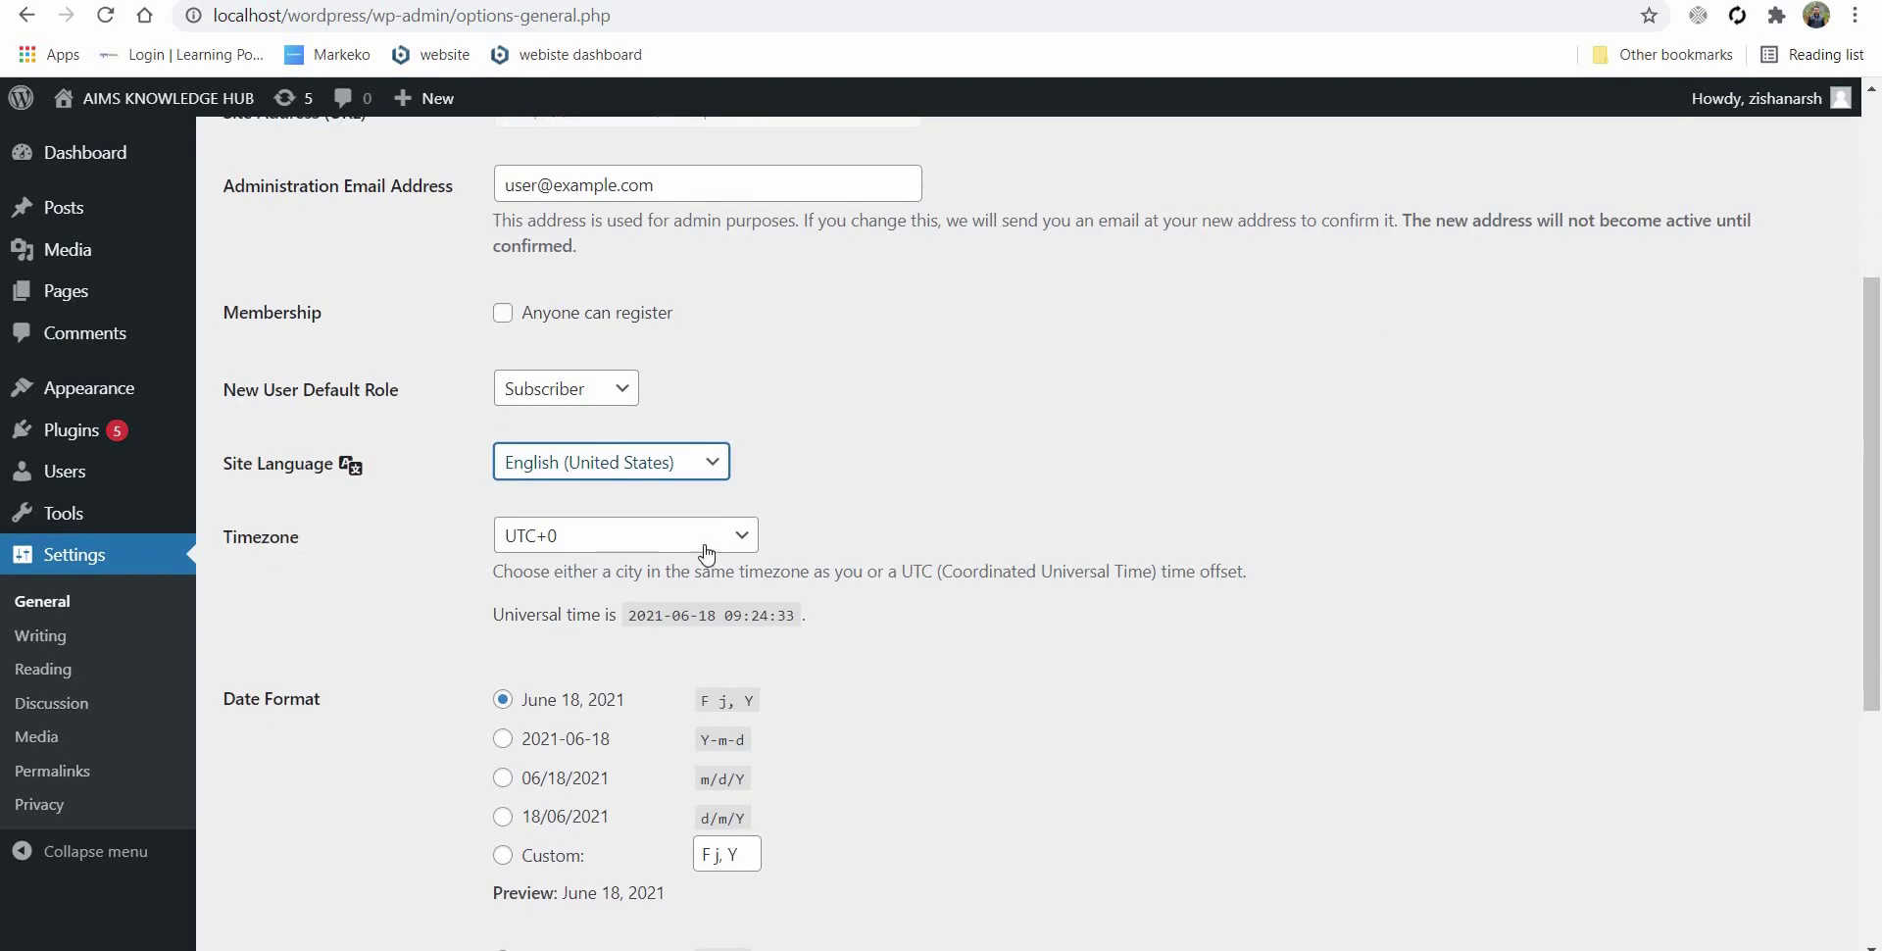
pyautogui.click(703, 552)
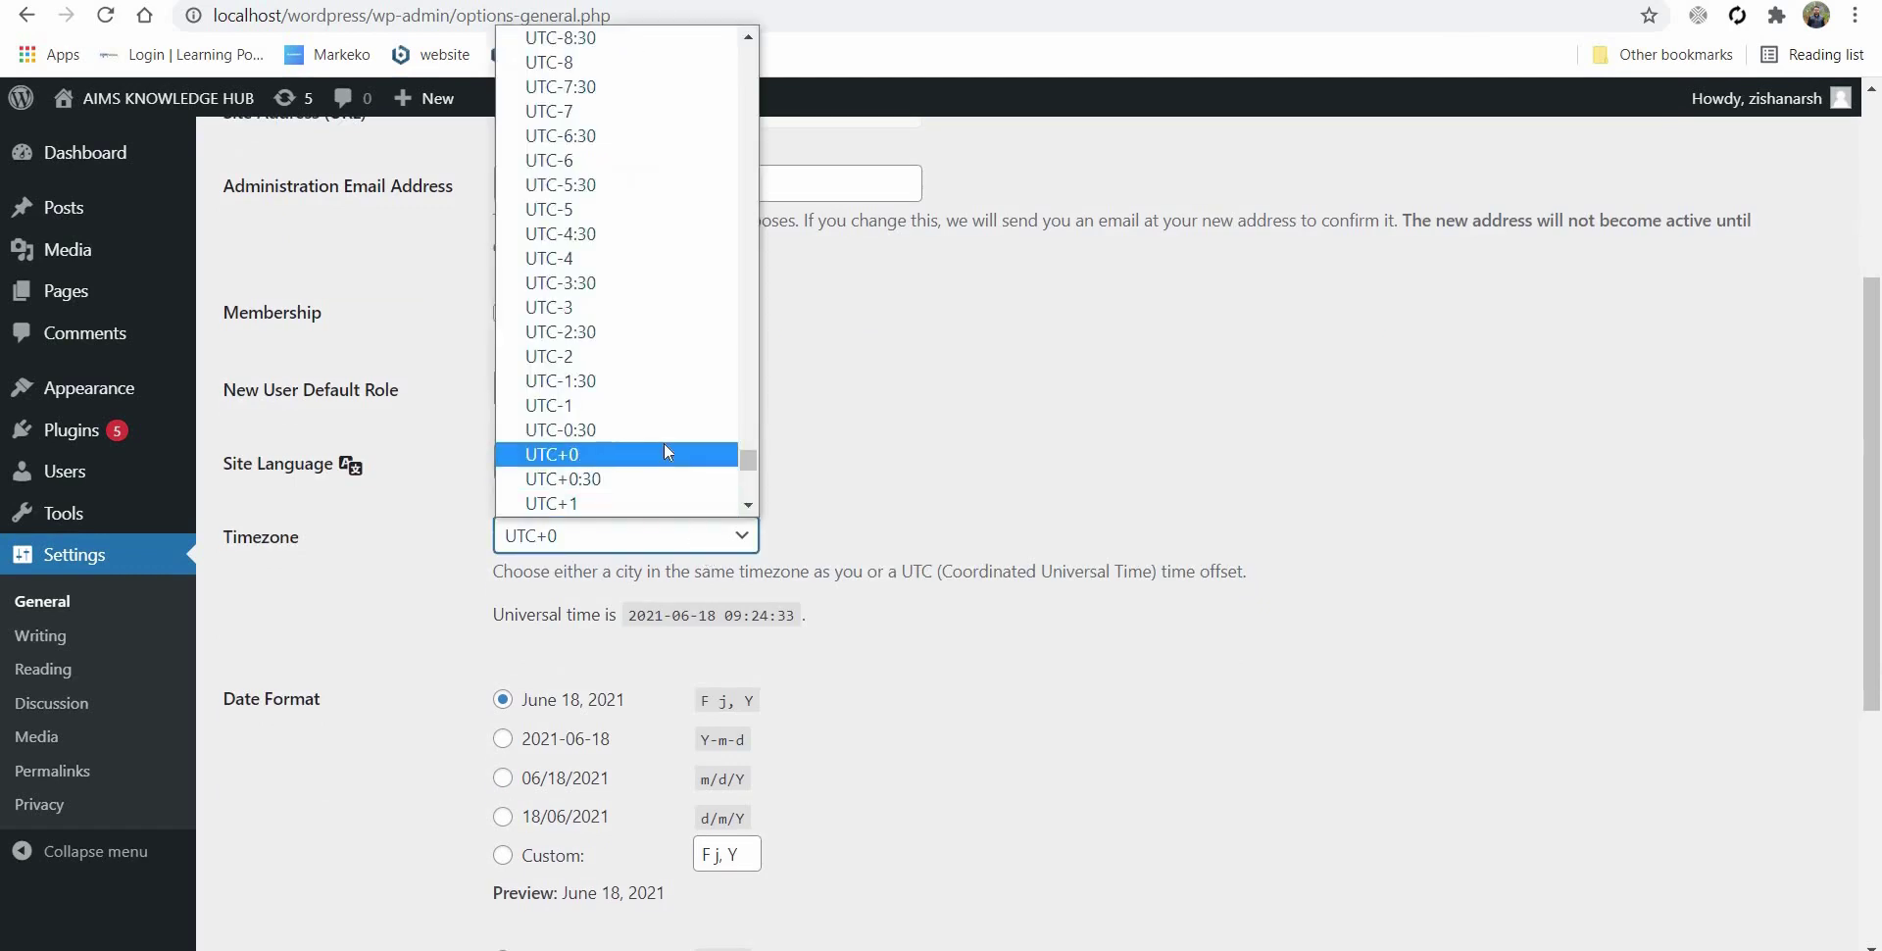
pyautogui.scroll(-3, 656, 441)
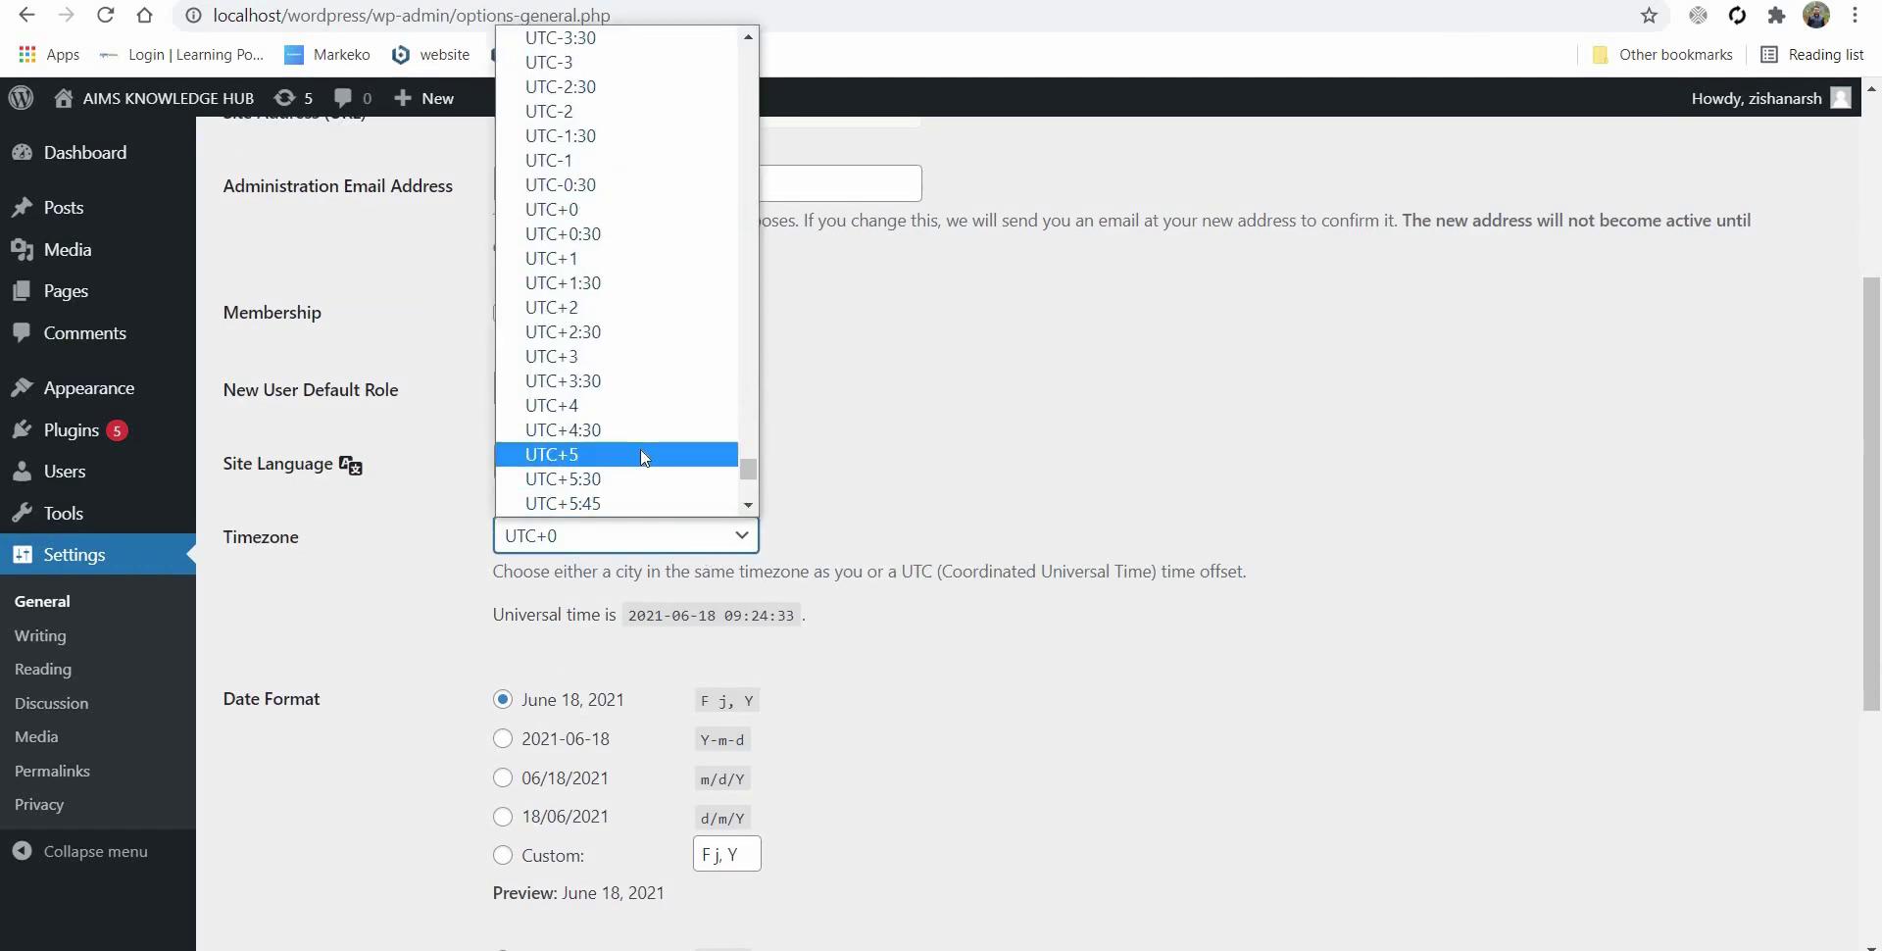
pyautogui.click(643, 457)
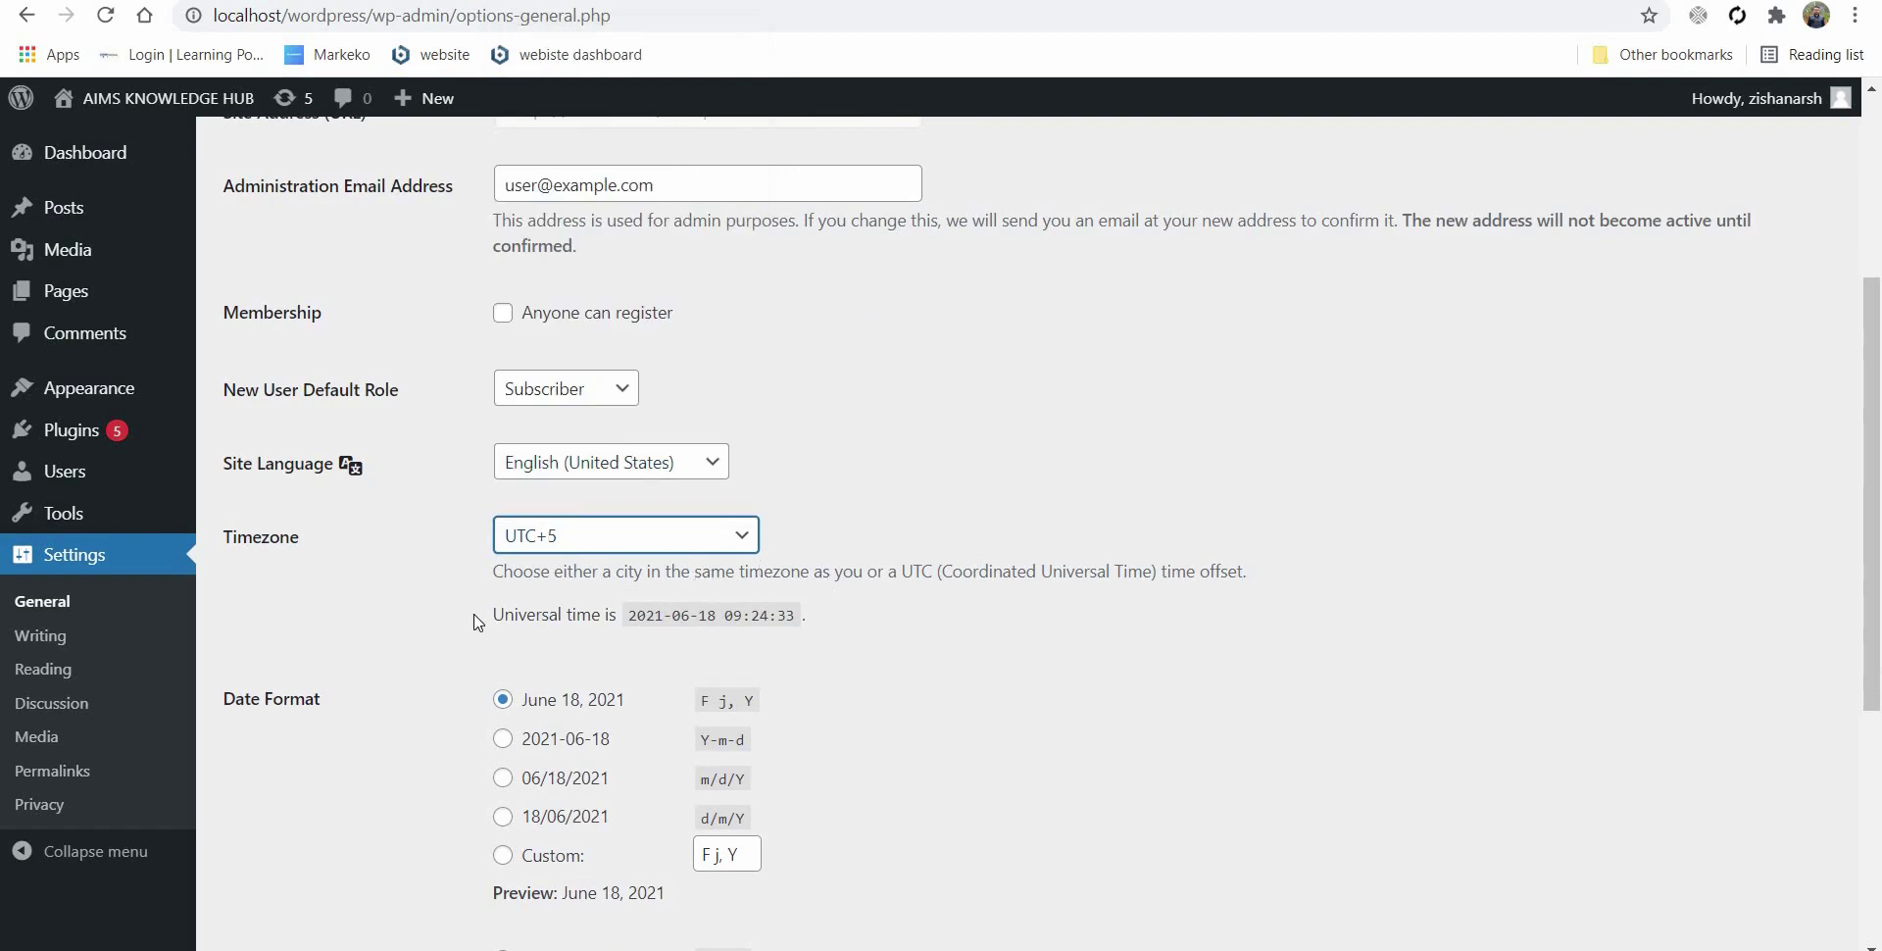
# Review the date format, time format and week start options and save the General settings
pyautogui.scroll(-1, 477, 621)
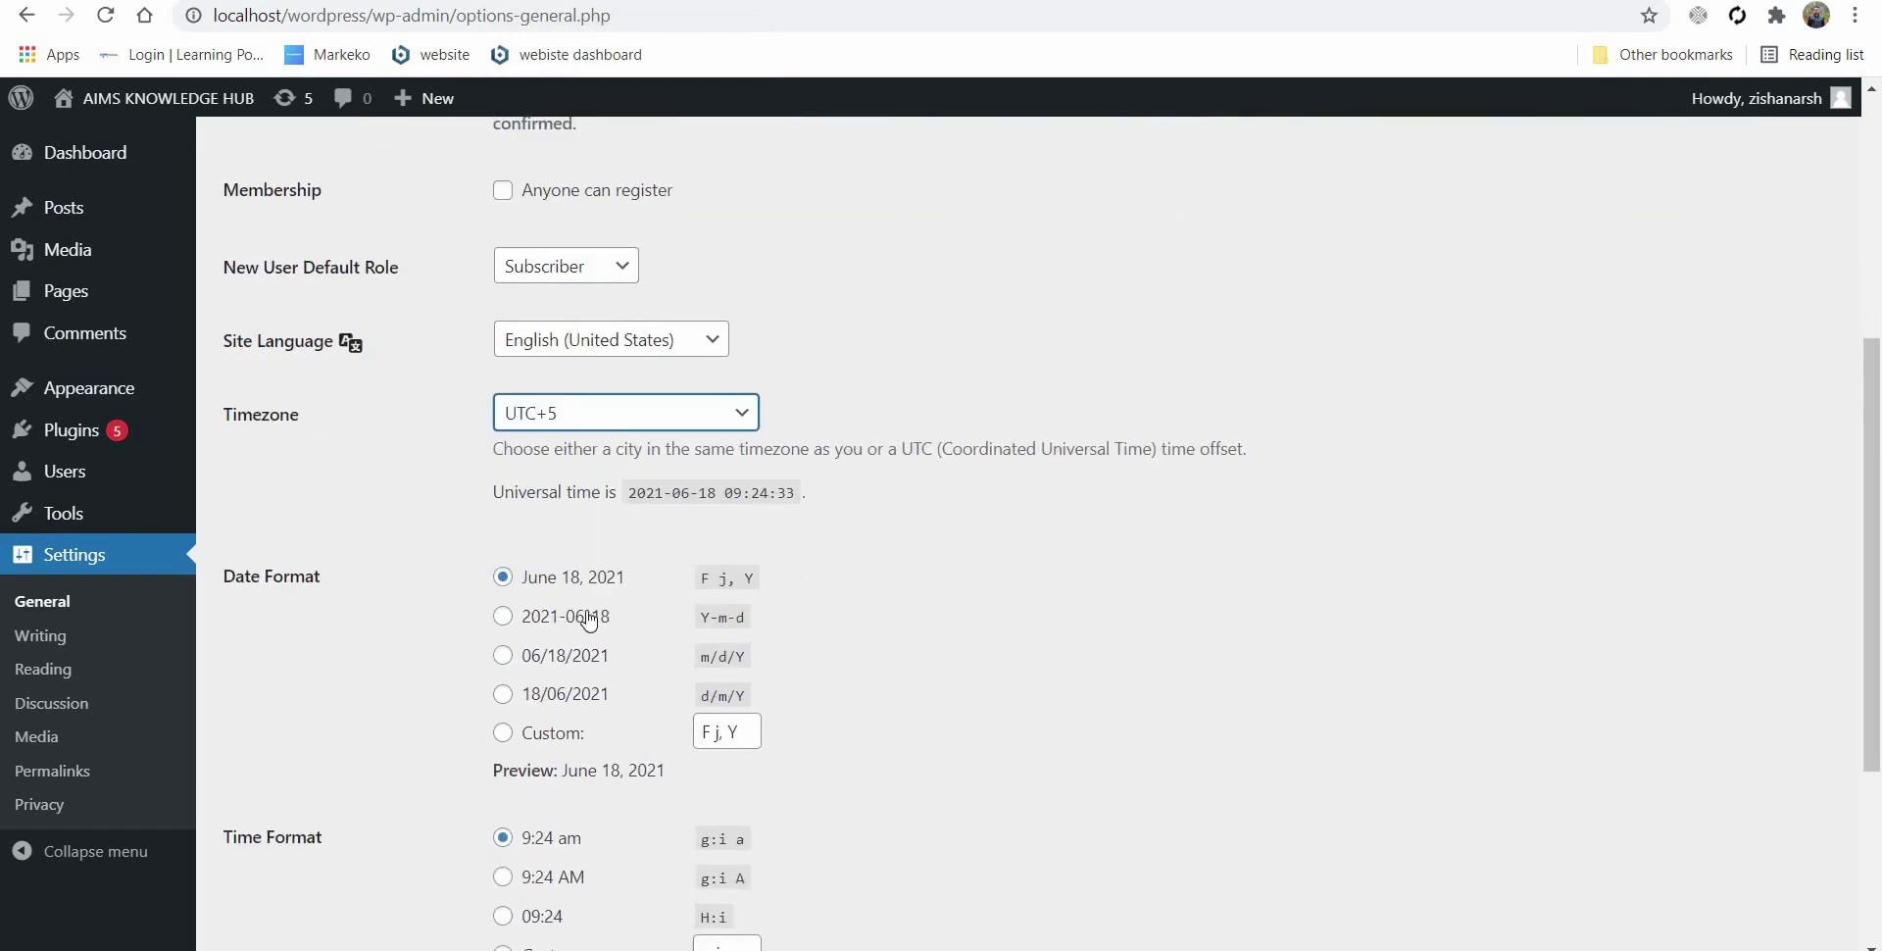
pyautogui.scroll(-1, 588, 620)
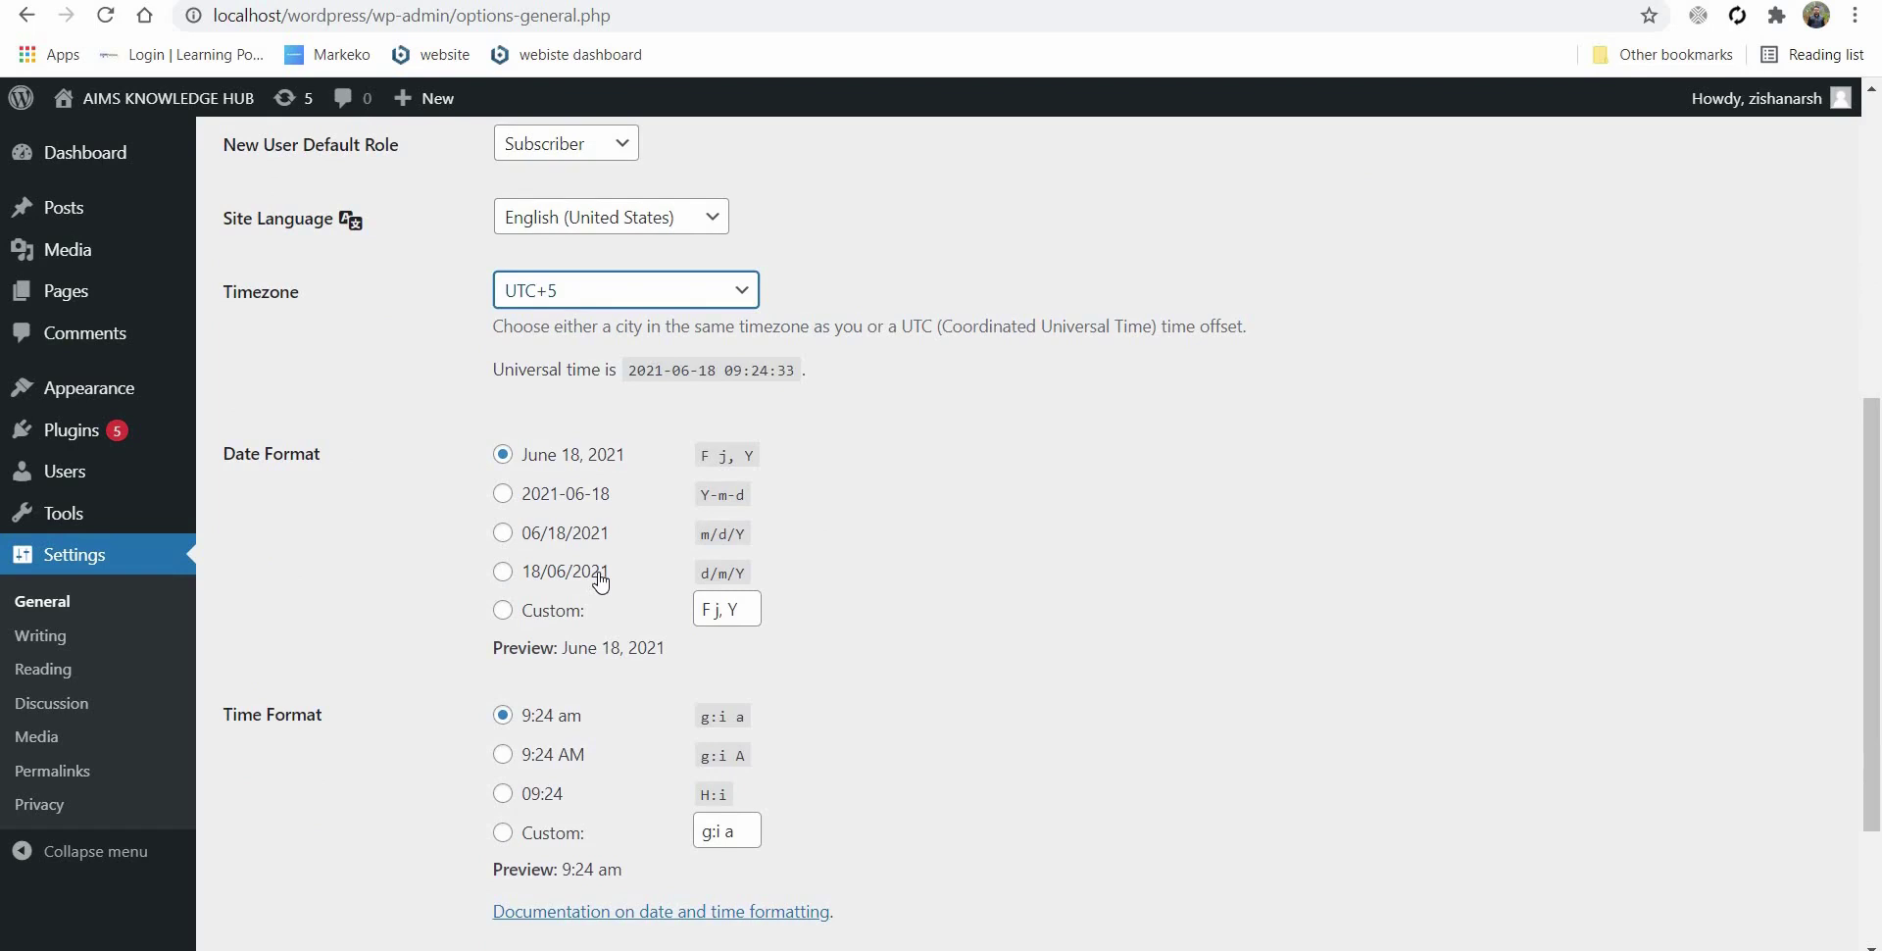
pyautogui.scroll(-2, 599, 580)
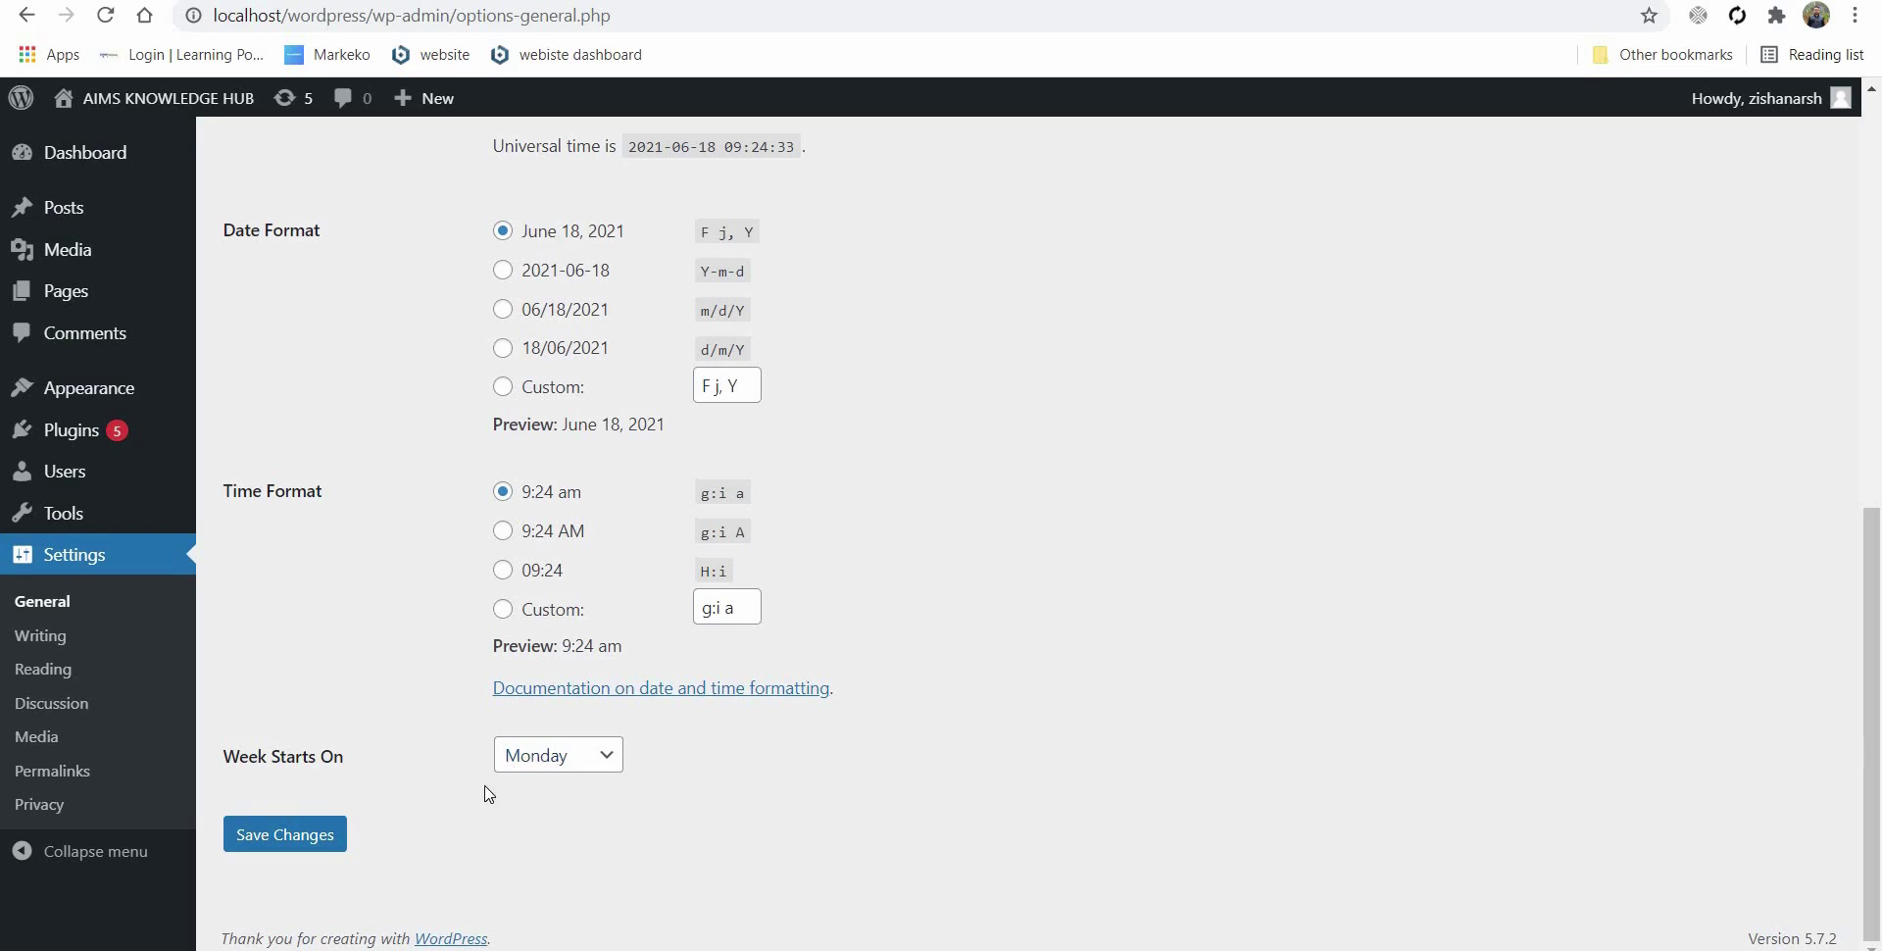
pyautogui.scroll(3, 309, 835)
pyautogui.scroll(-3, 309, 835)
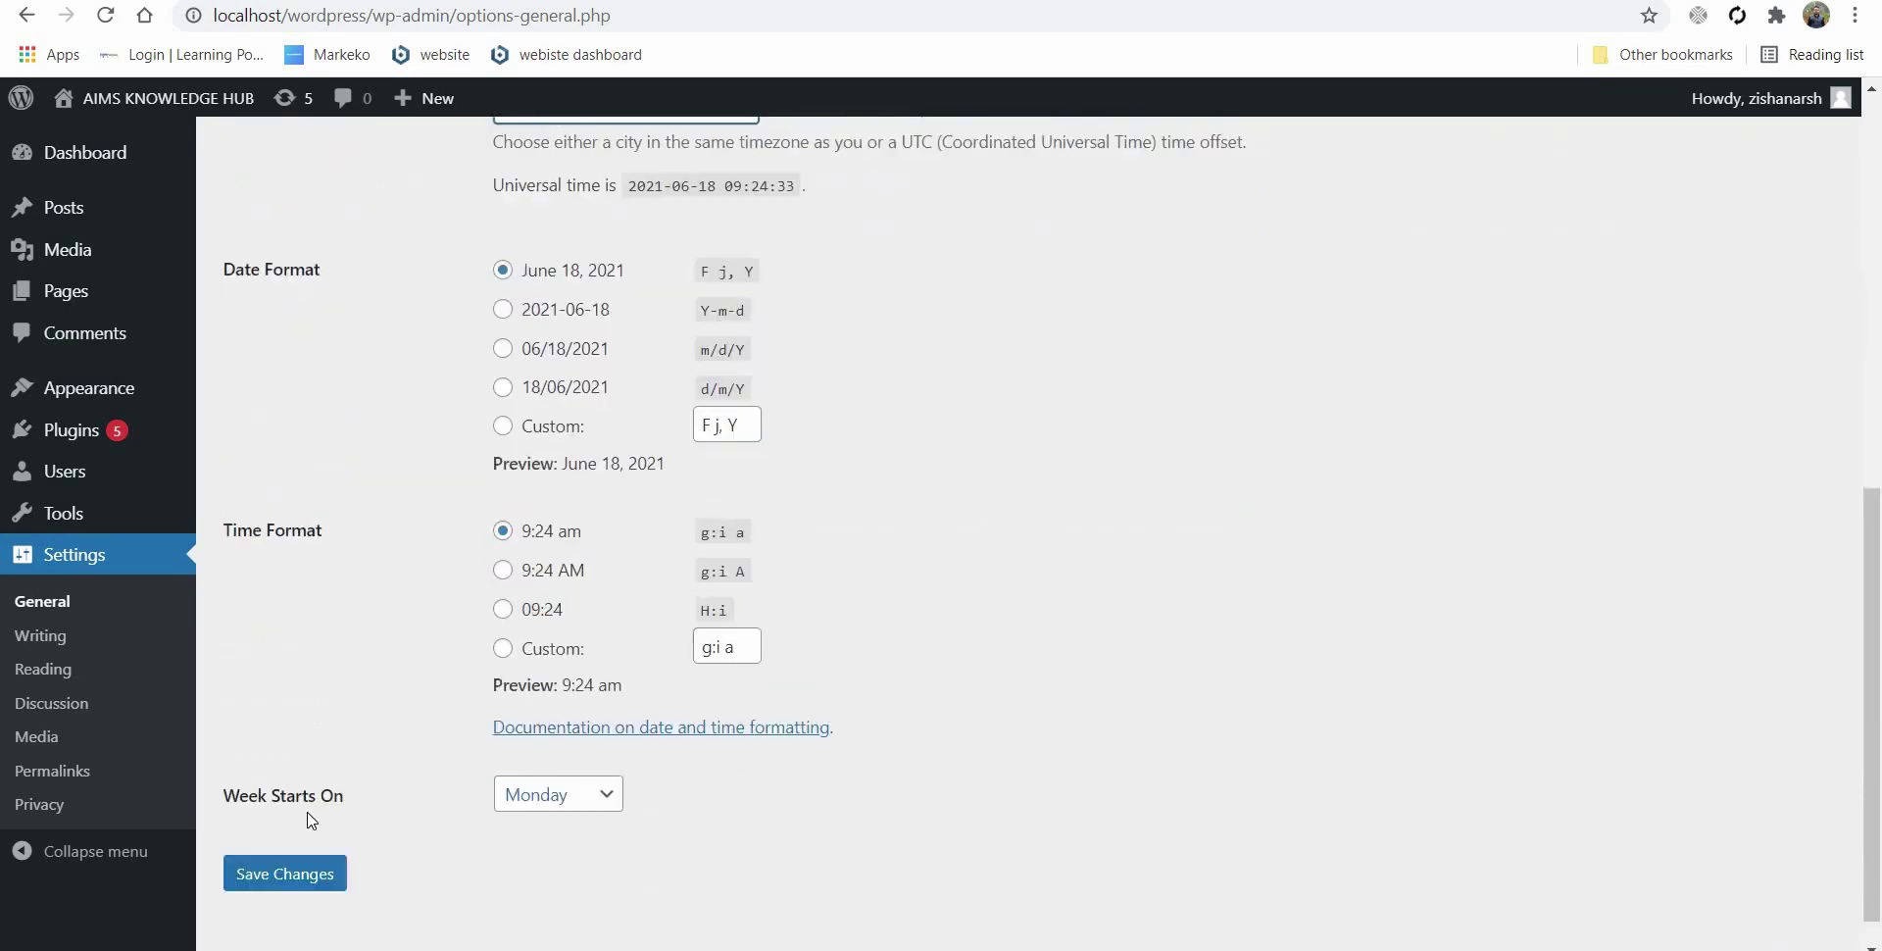
pyautogui.click(307, 835)
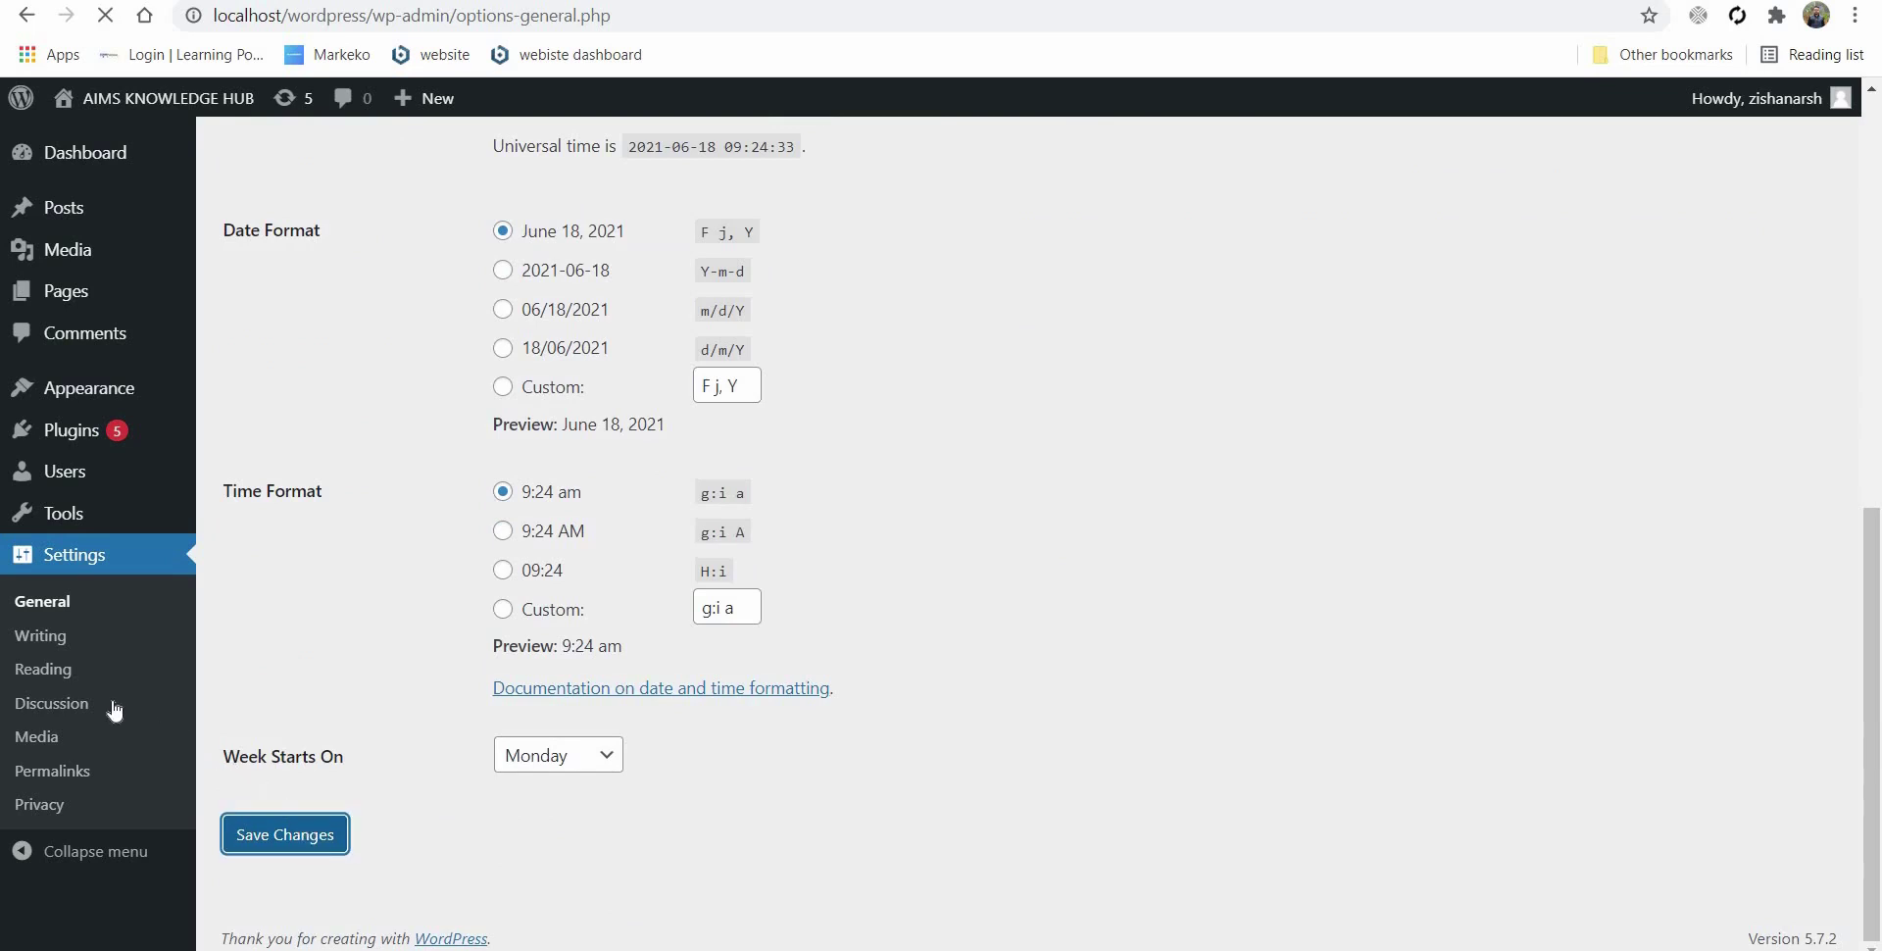
# Open the Reading settings, explore the static homepage and posts page choices, and set the homepage display back to Your latest posts
pyautogui.click(43, 668)
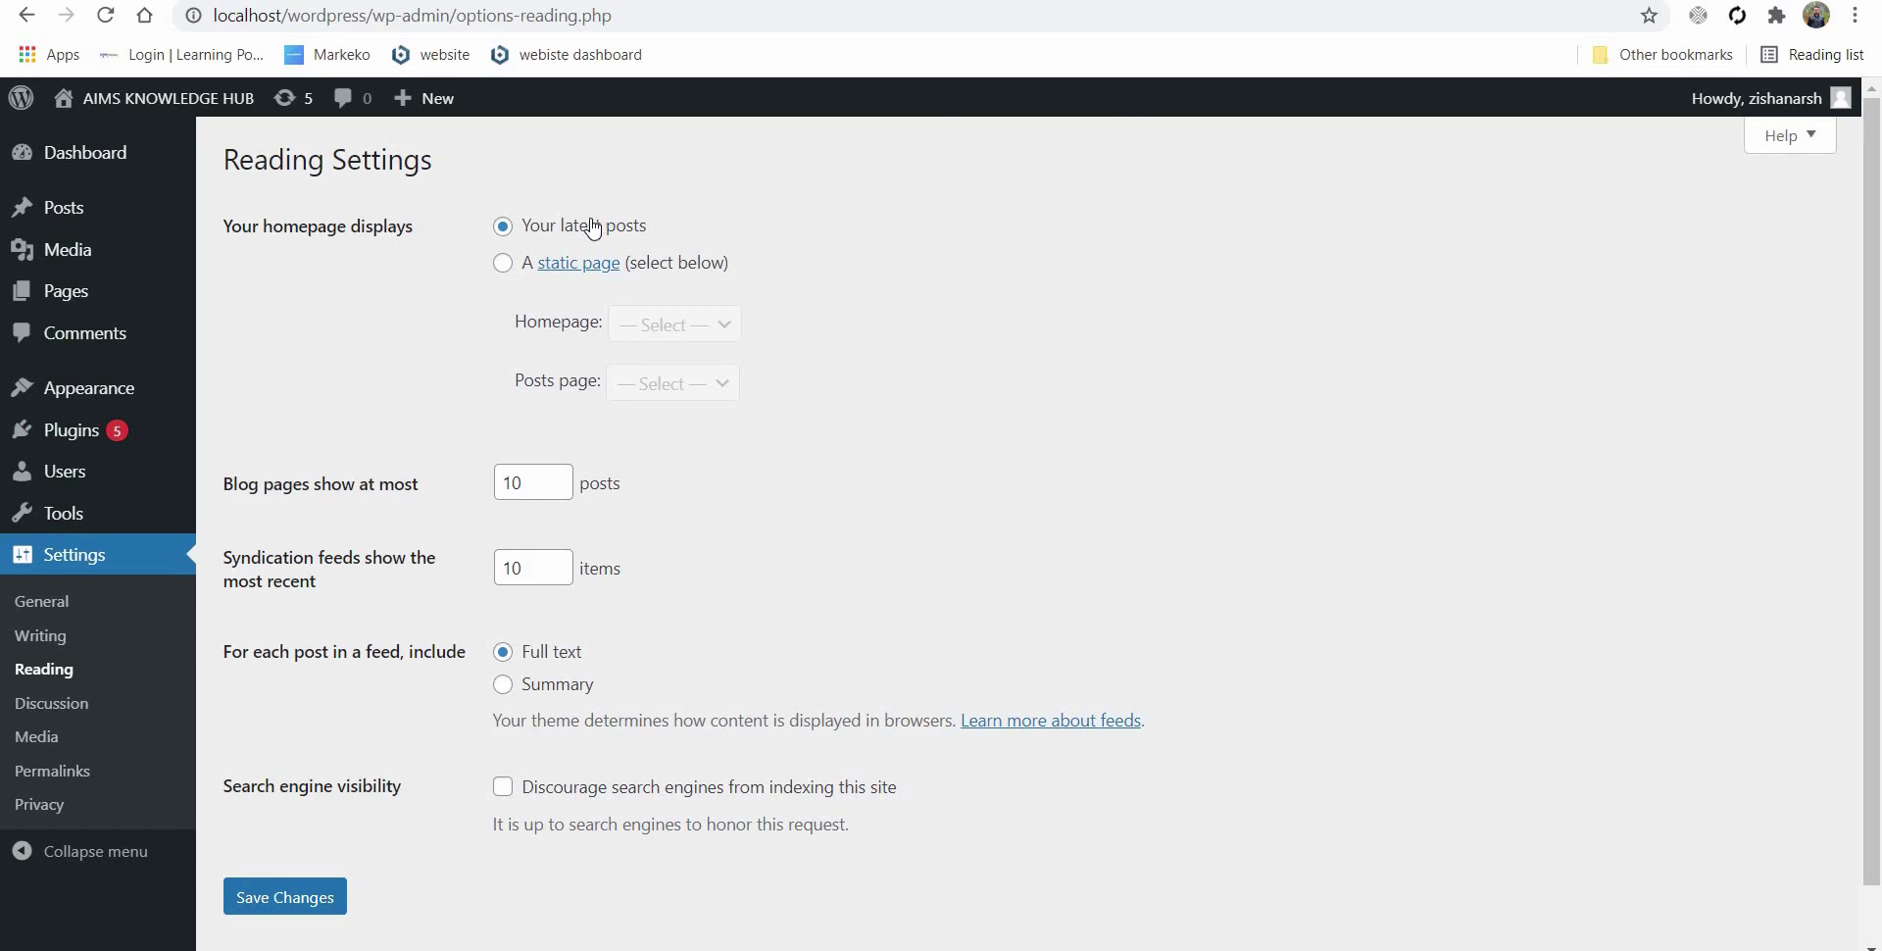
pyautogui.click(503, 265)
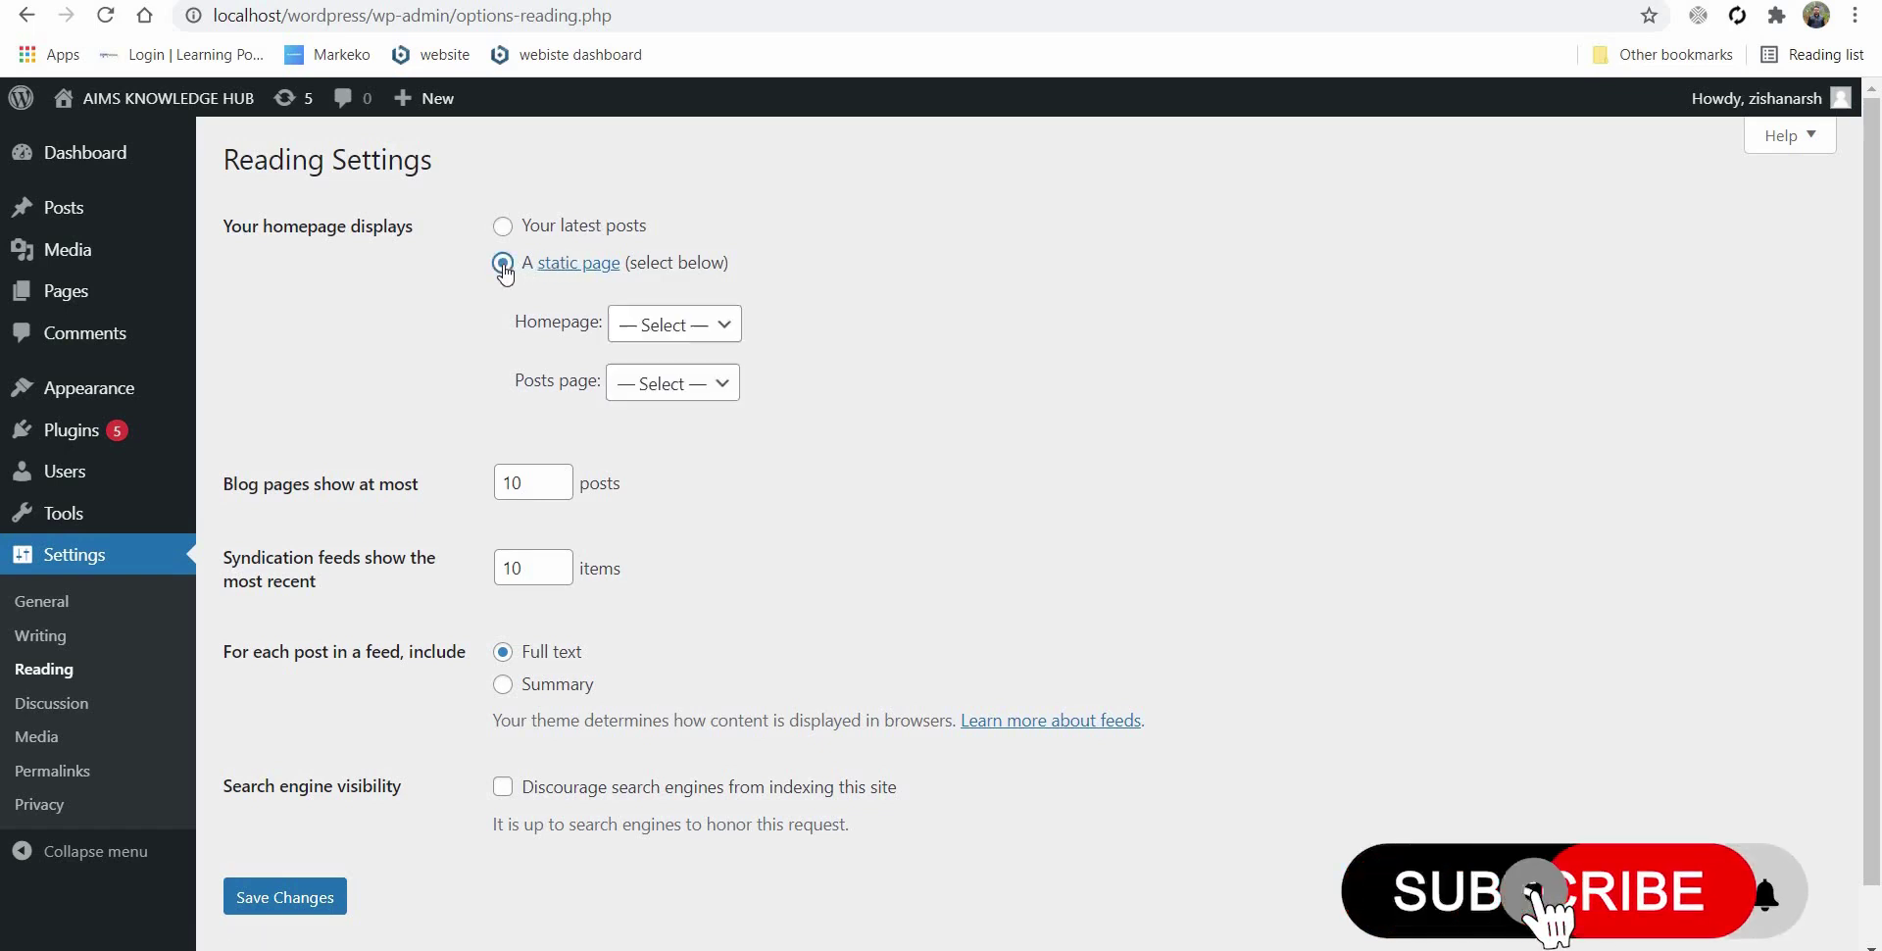
pyautogui.click(686, 337)
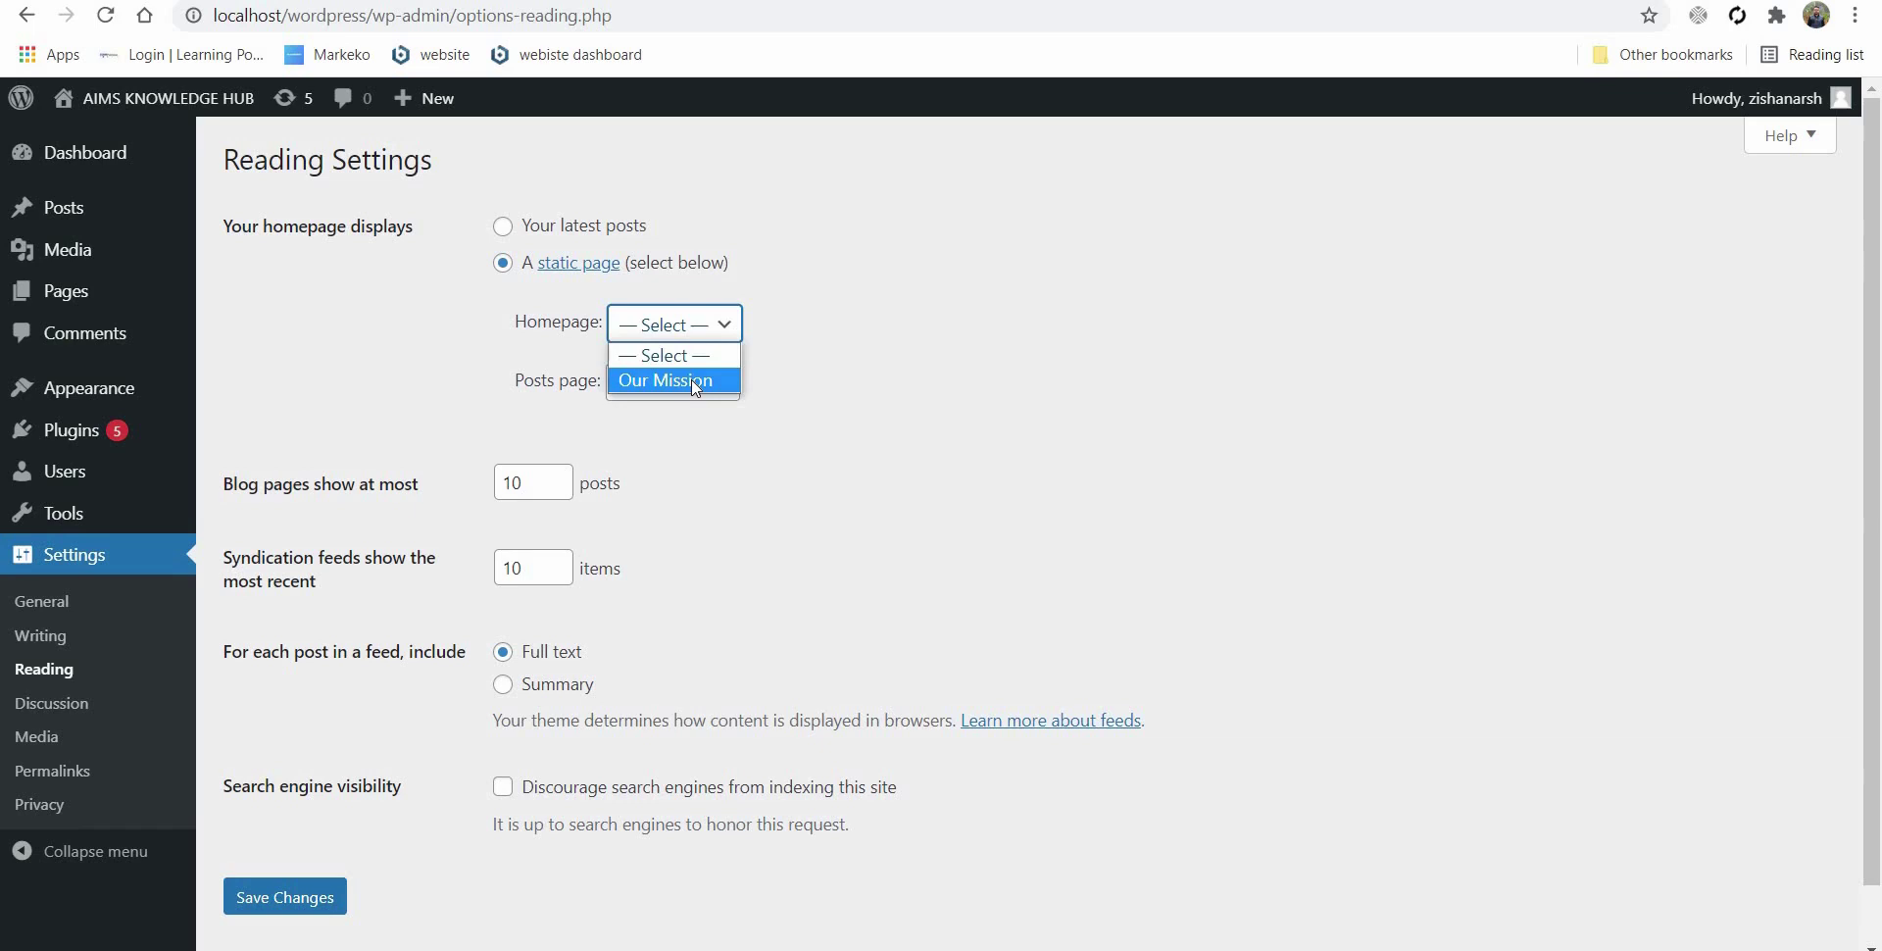
pyautogui.click(525, 400)
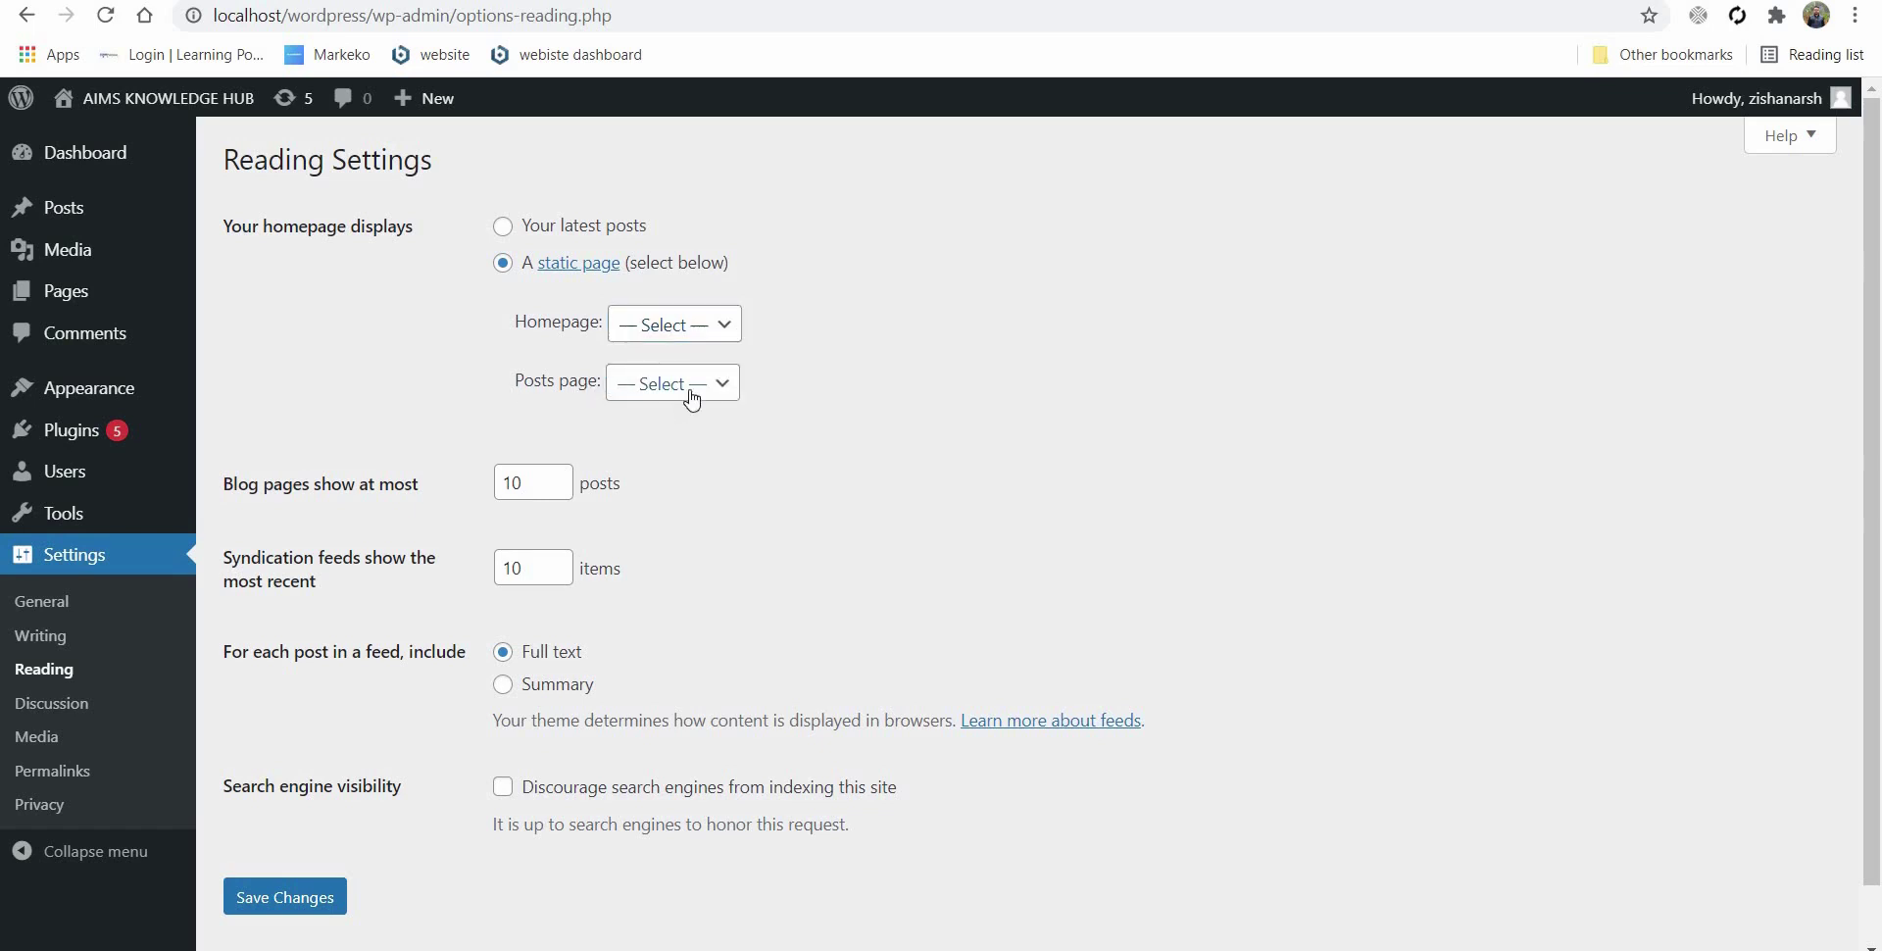
pyautogui.click(692, 399)
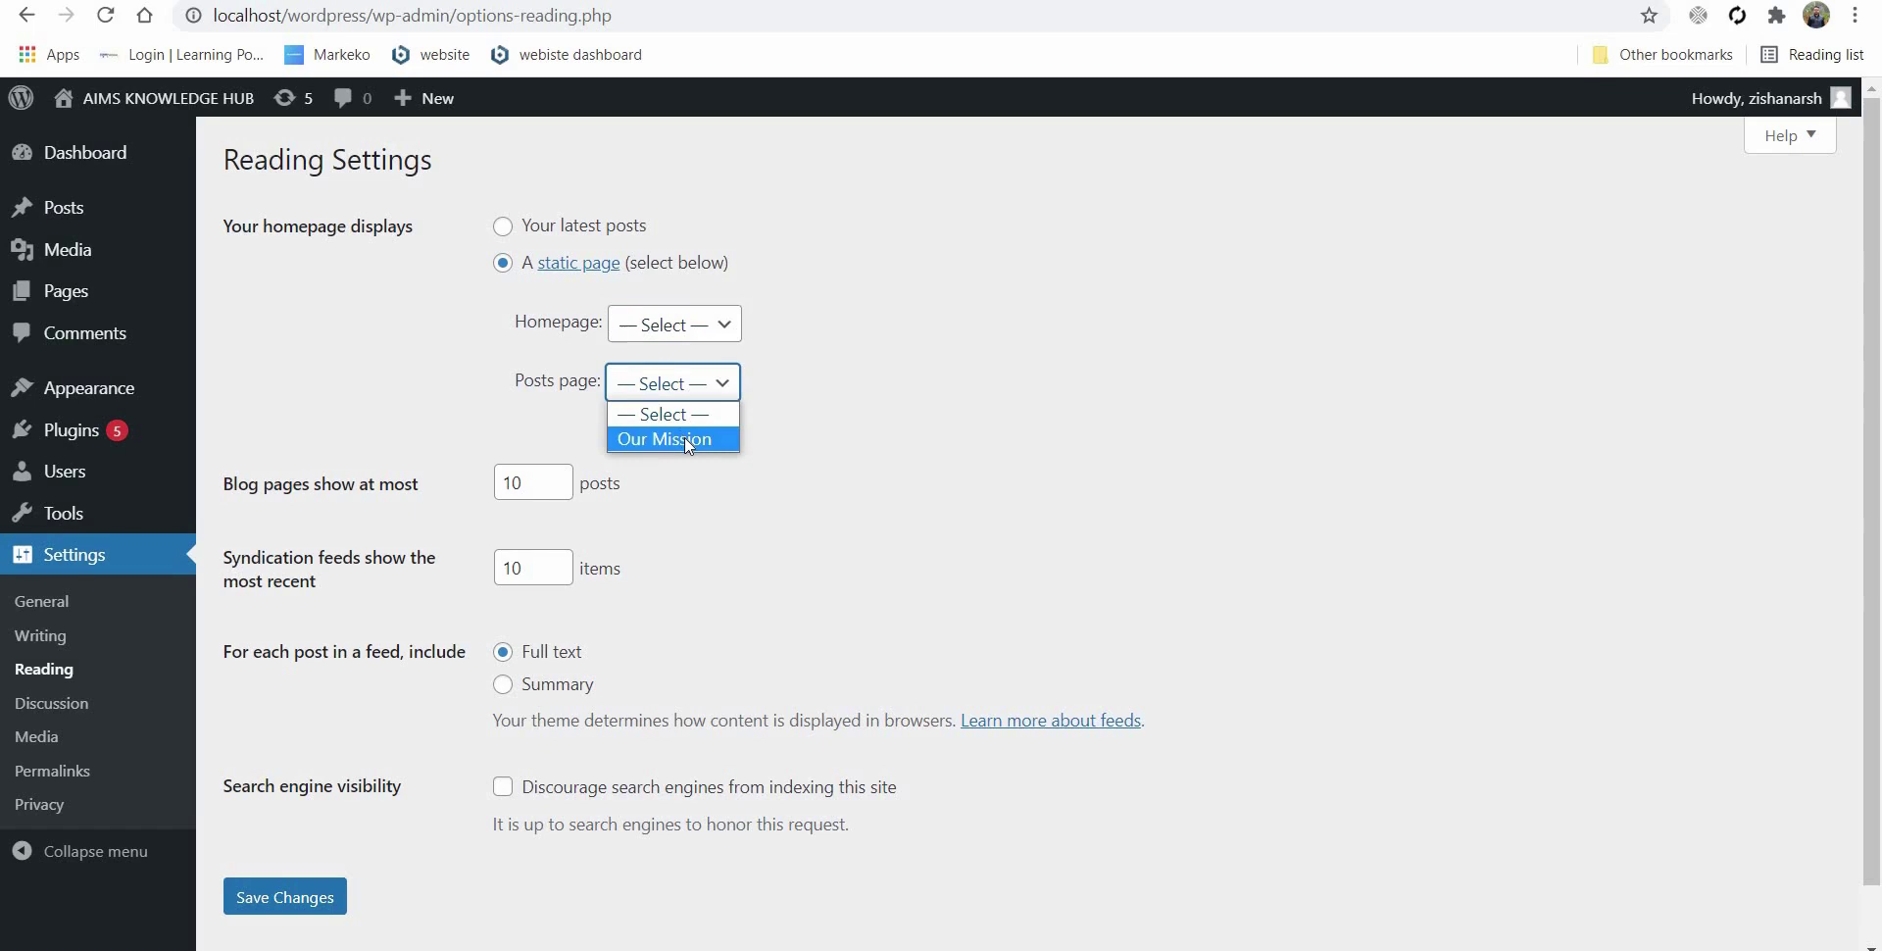
pyautogui.click(438, 223)
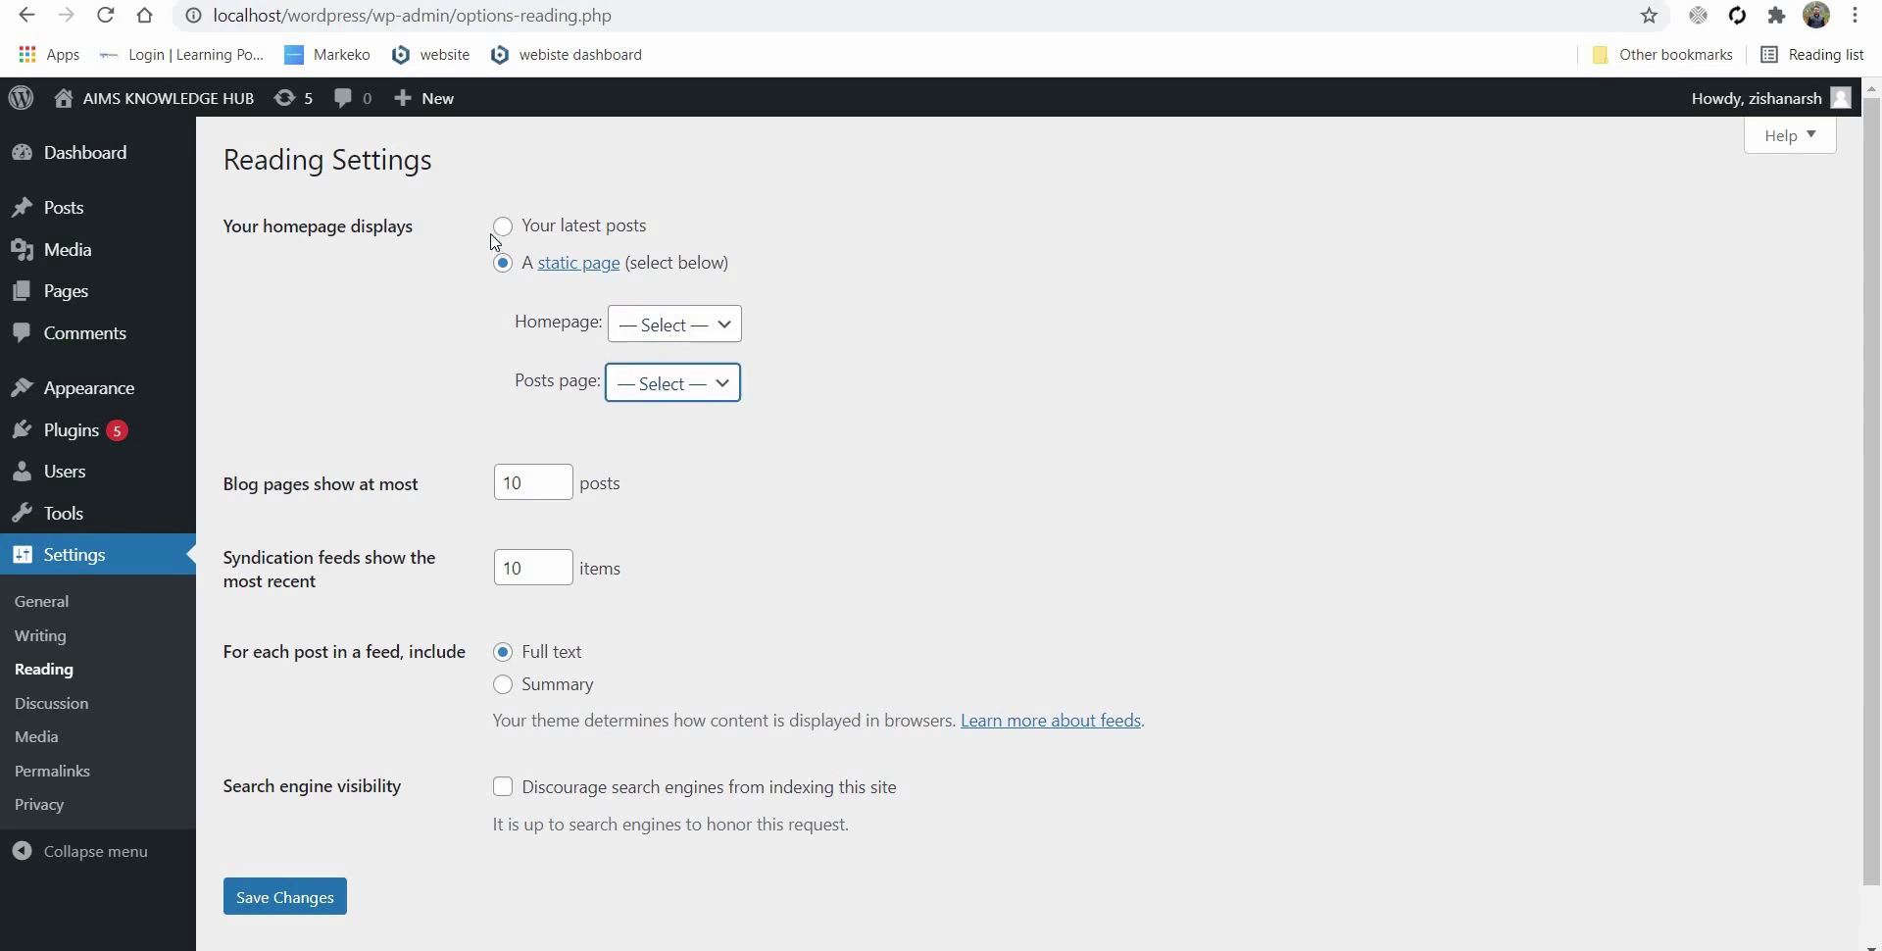
pyautogui.click(502, 227)
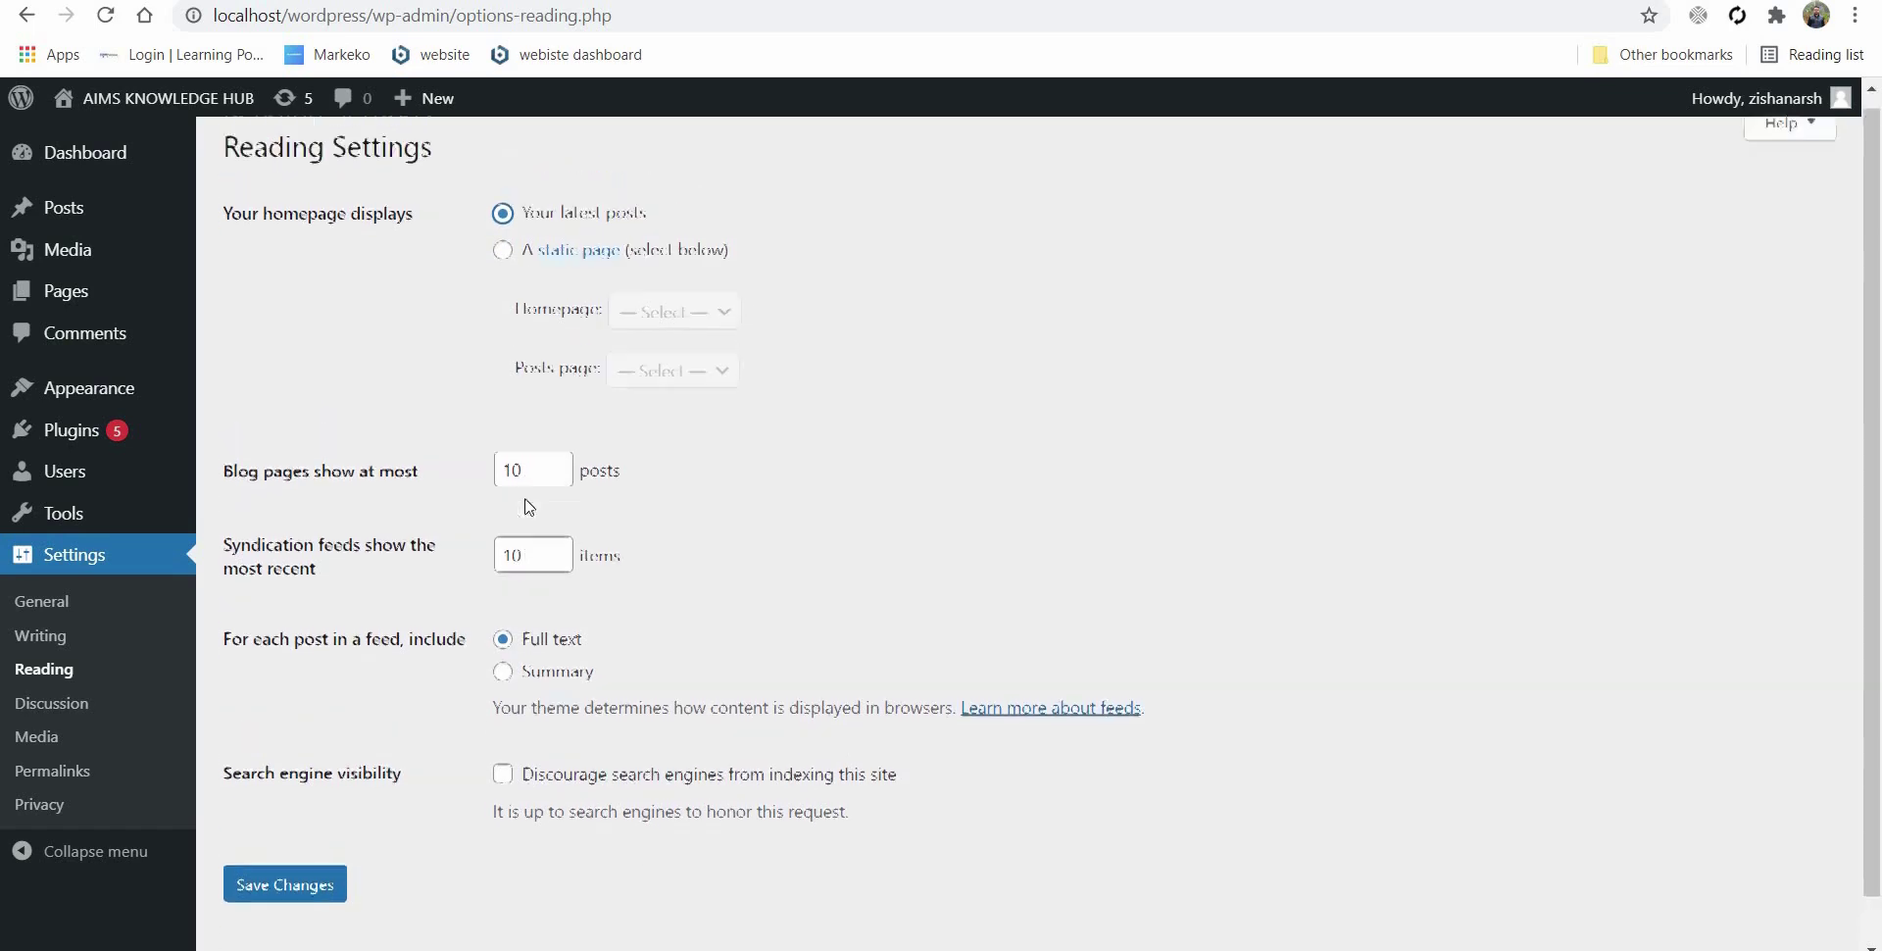
pyautogui.scroll(-1, 527, 500)
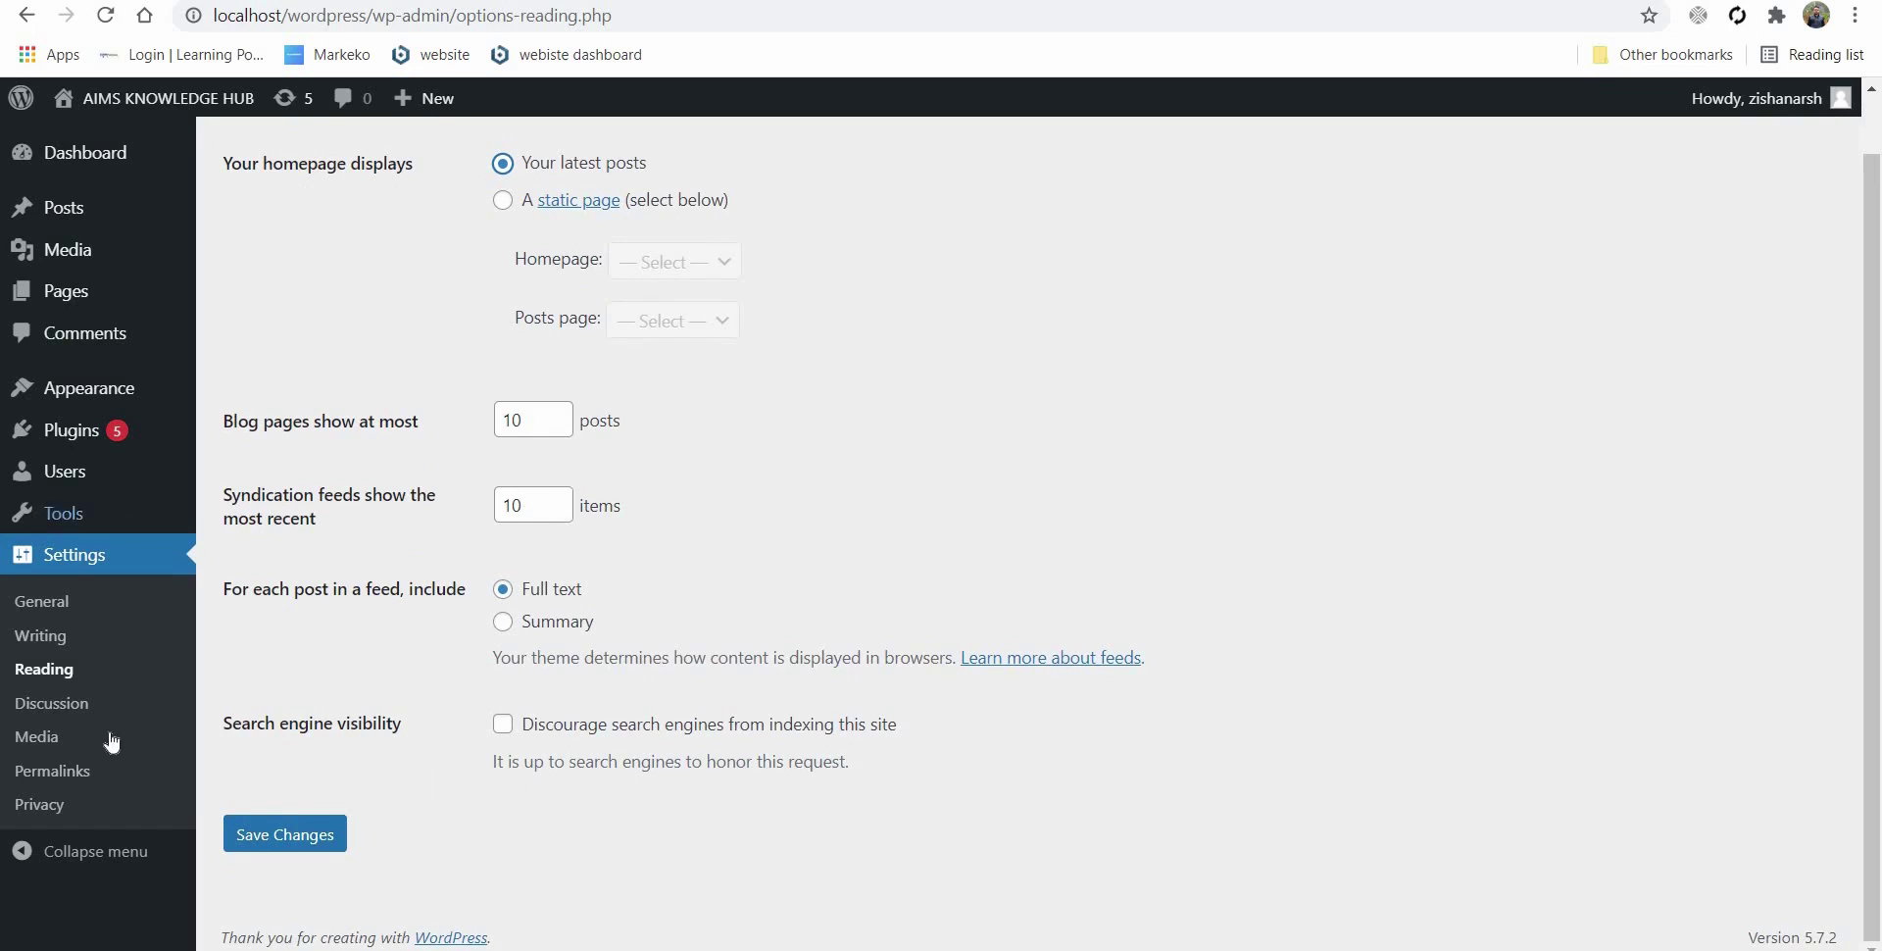
# Open the Discussion settings and examine the comment, email notification and moderation options
pyautogui.click(54, 706)
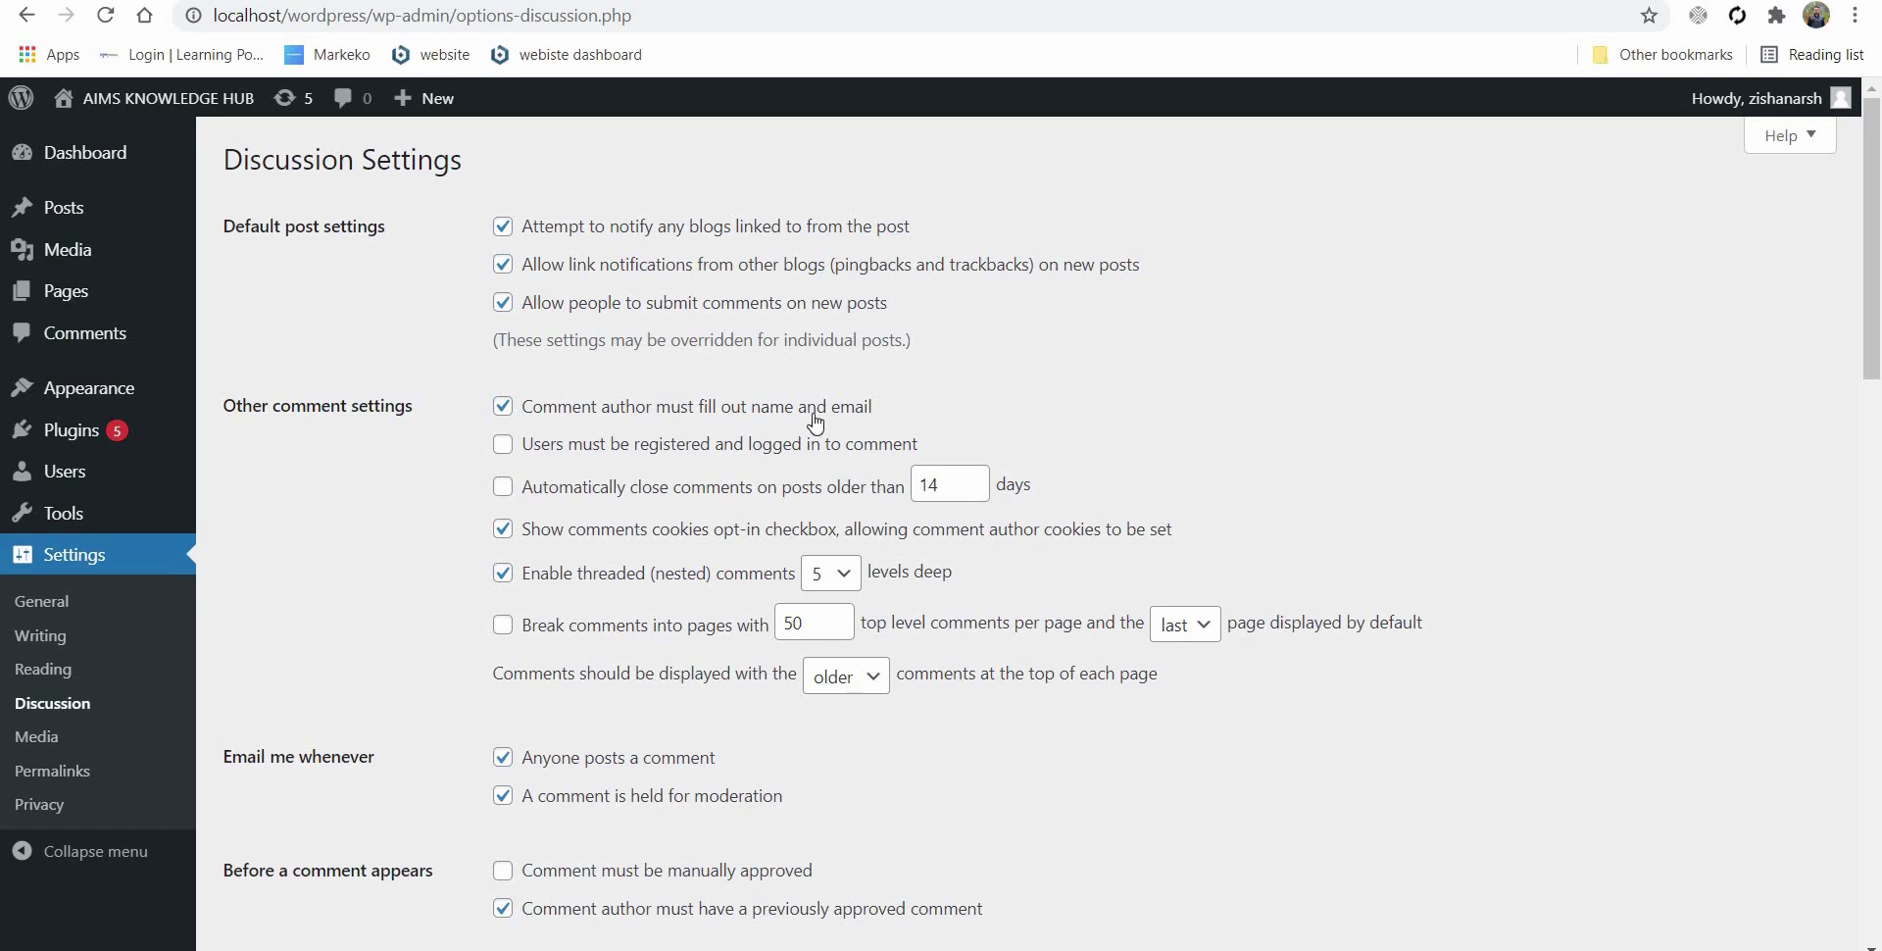
pyautogui.scroll(-2, 816, 422)
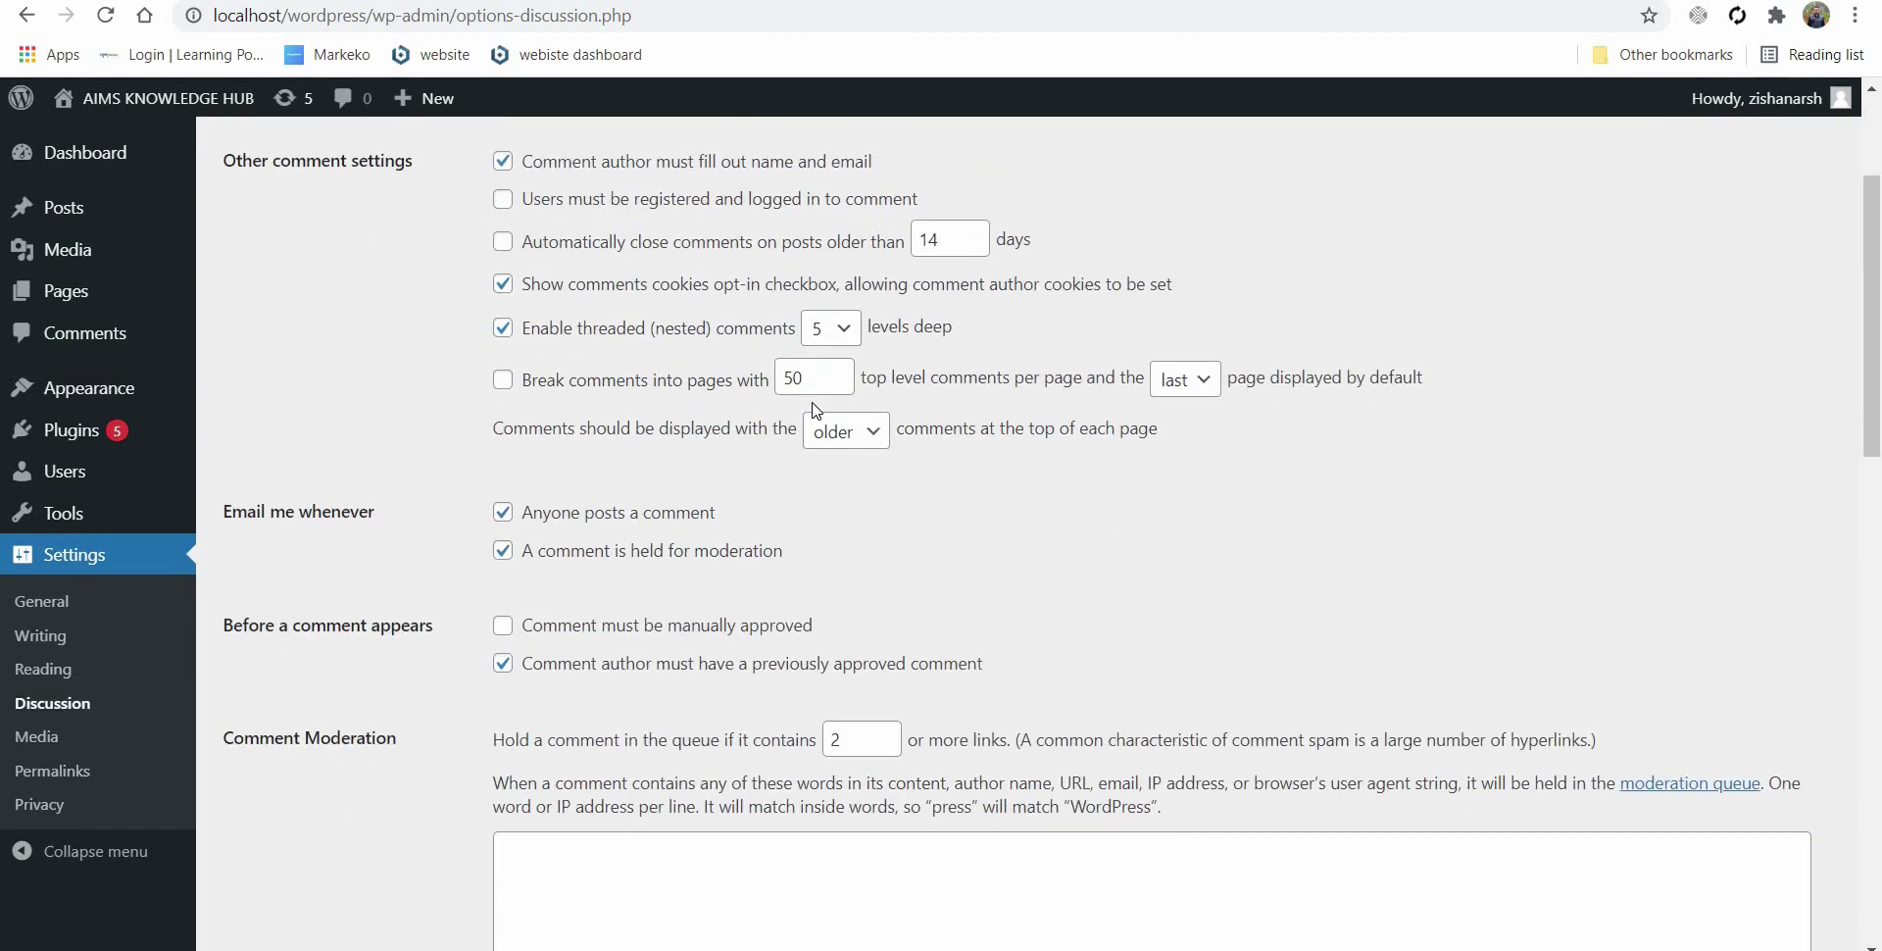
pyautogui.click(63, 752)
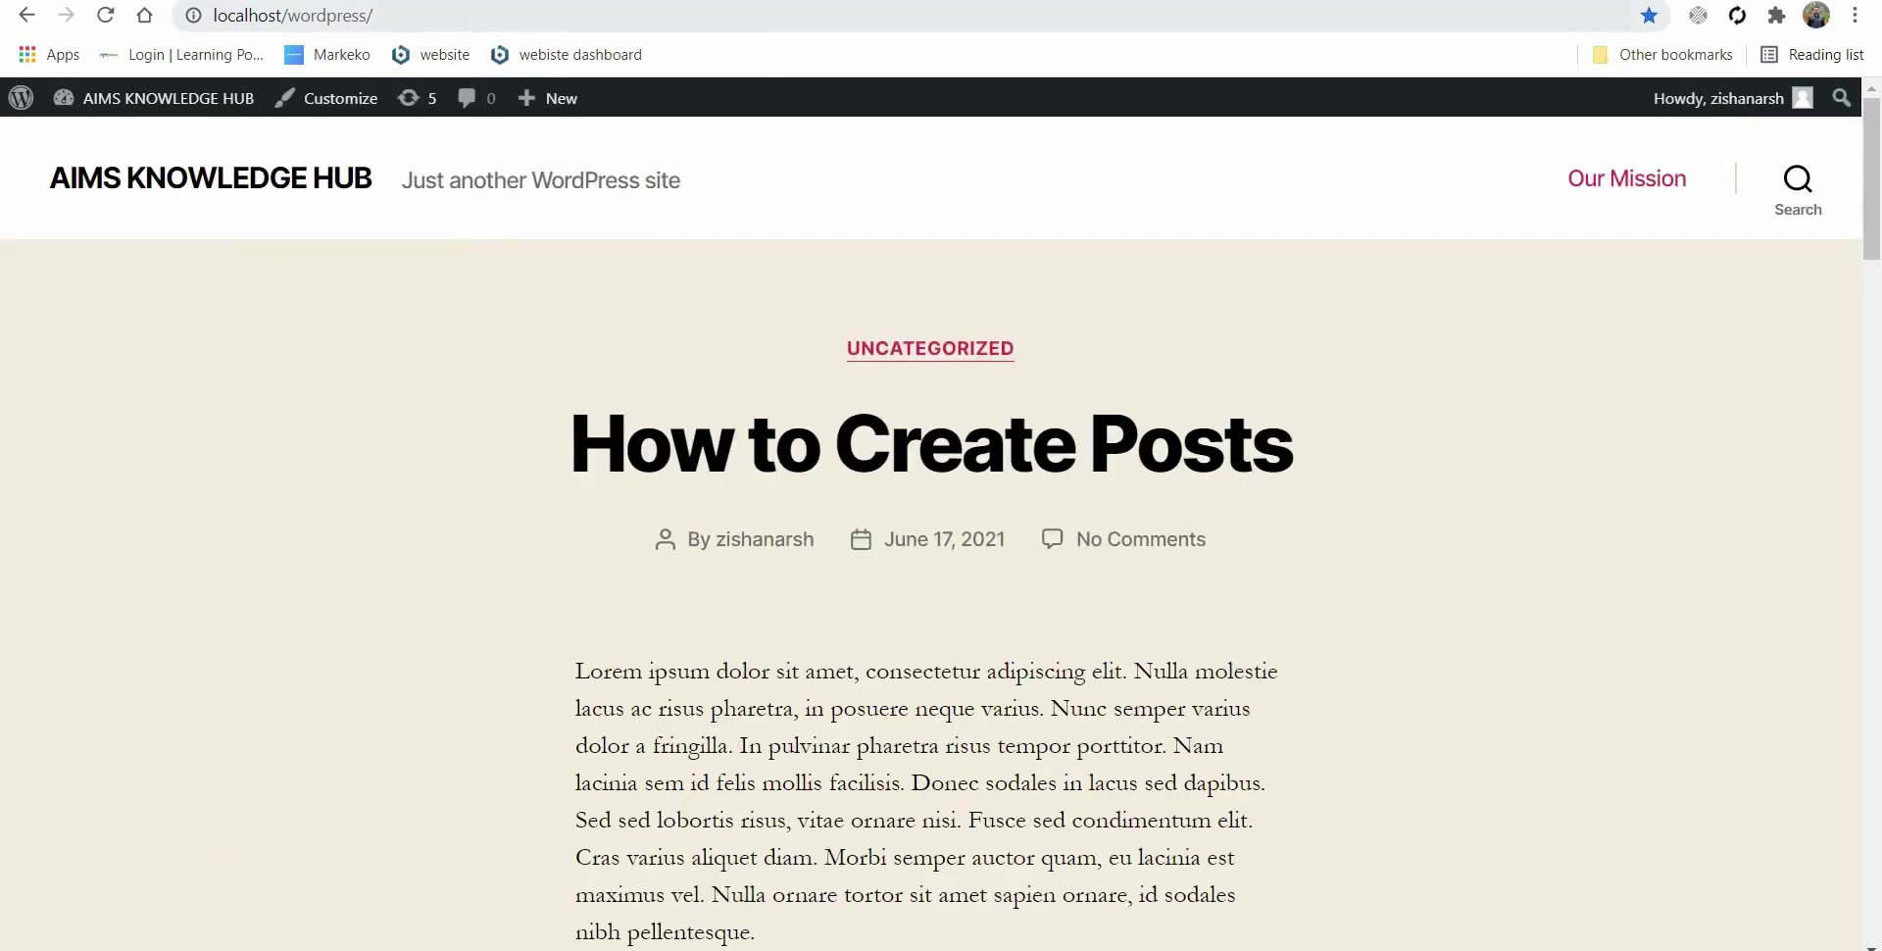
# View the How to Create Posts post and try the Post name, Day and name, Month and name and Numeric permalink structures
pyautogui.click(961, 465)
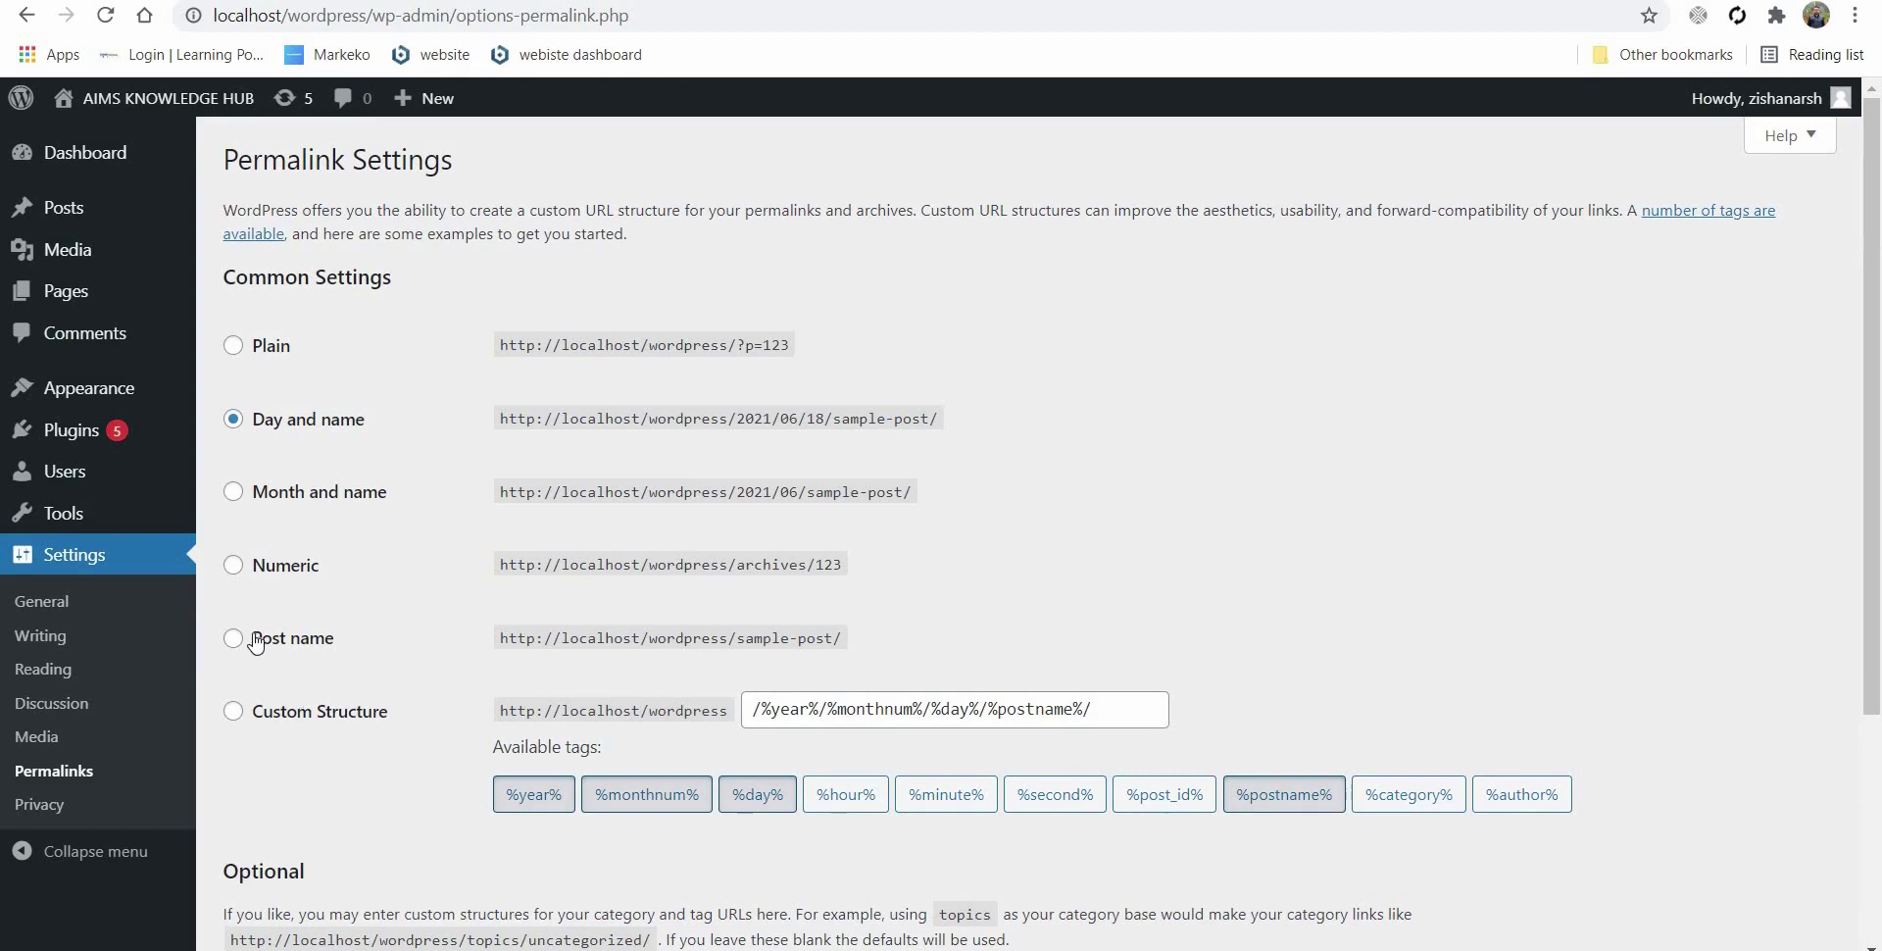
pyautogui.click(256, 642)
pyautogui.click(277, 427)
pyautogui.click(321, 502)
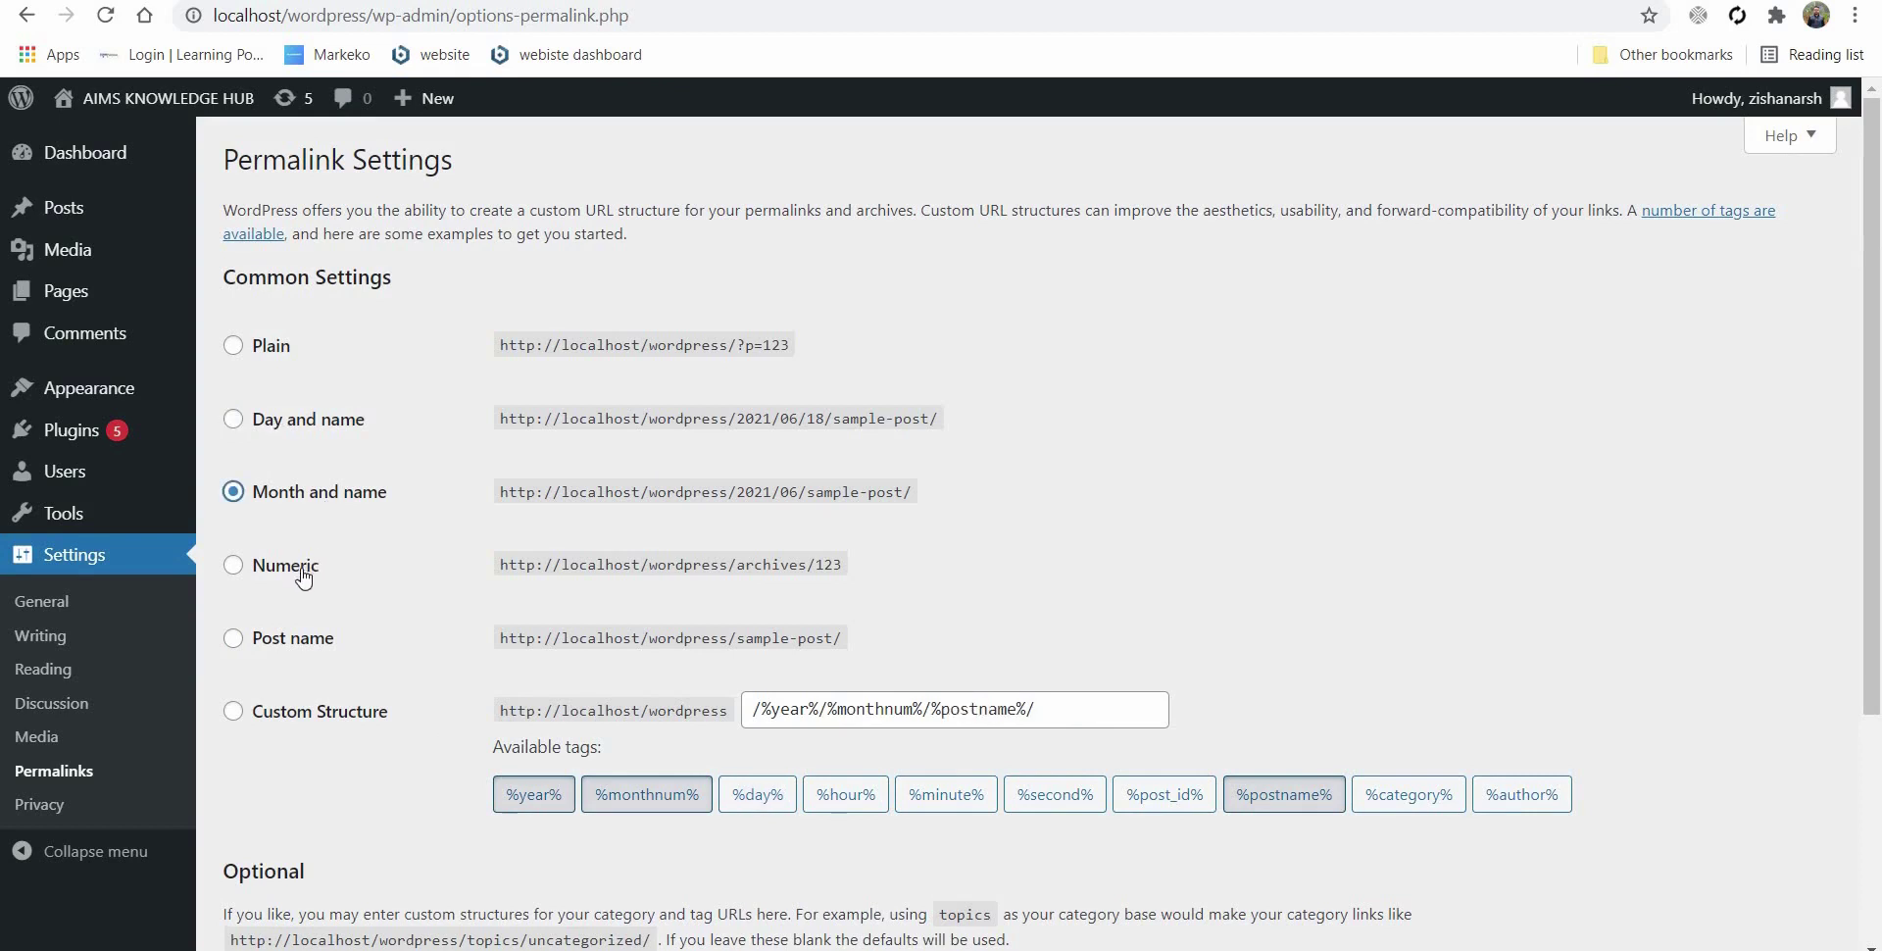
pyautogui.click(304, 578)
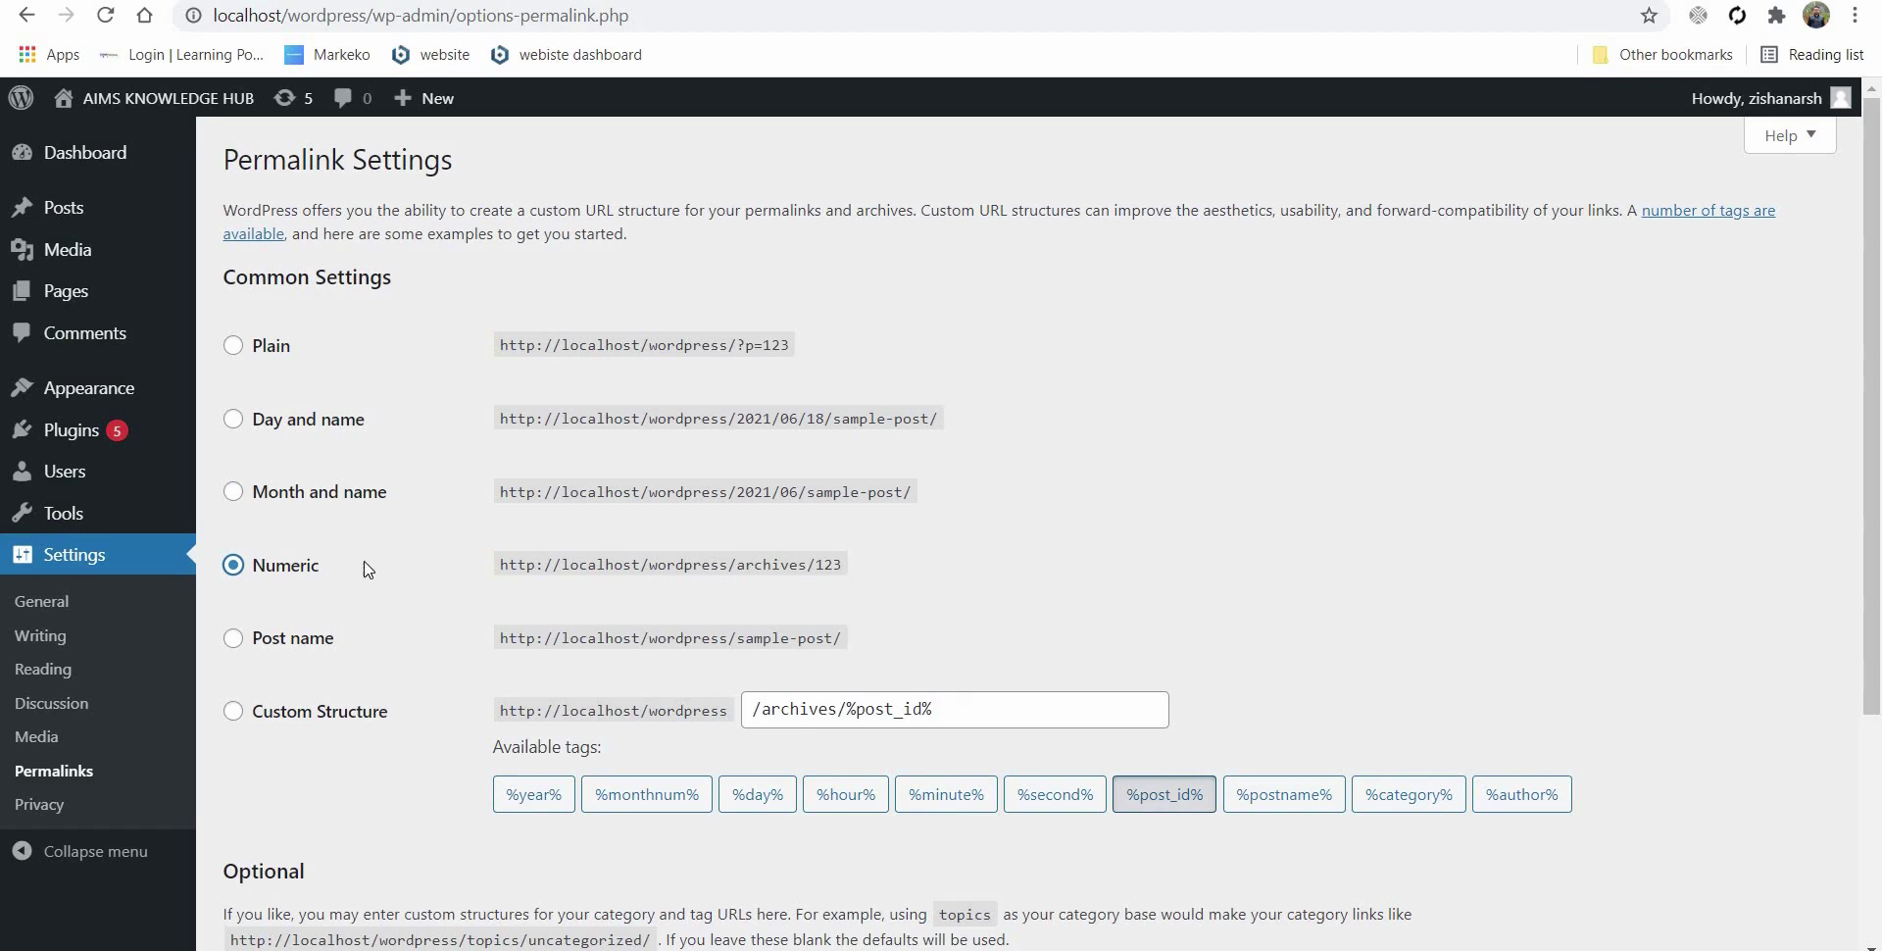
# Choose Post name as the permalink structure and review the custom structure tags and the optional category and tag base settings
pyautogui.click(282, 645)
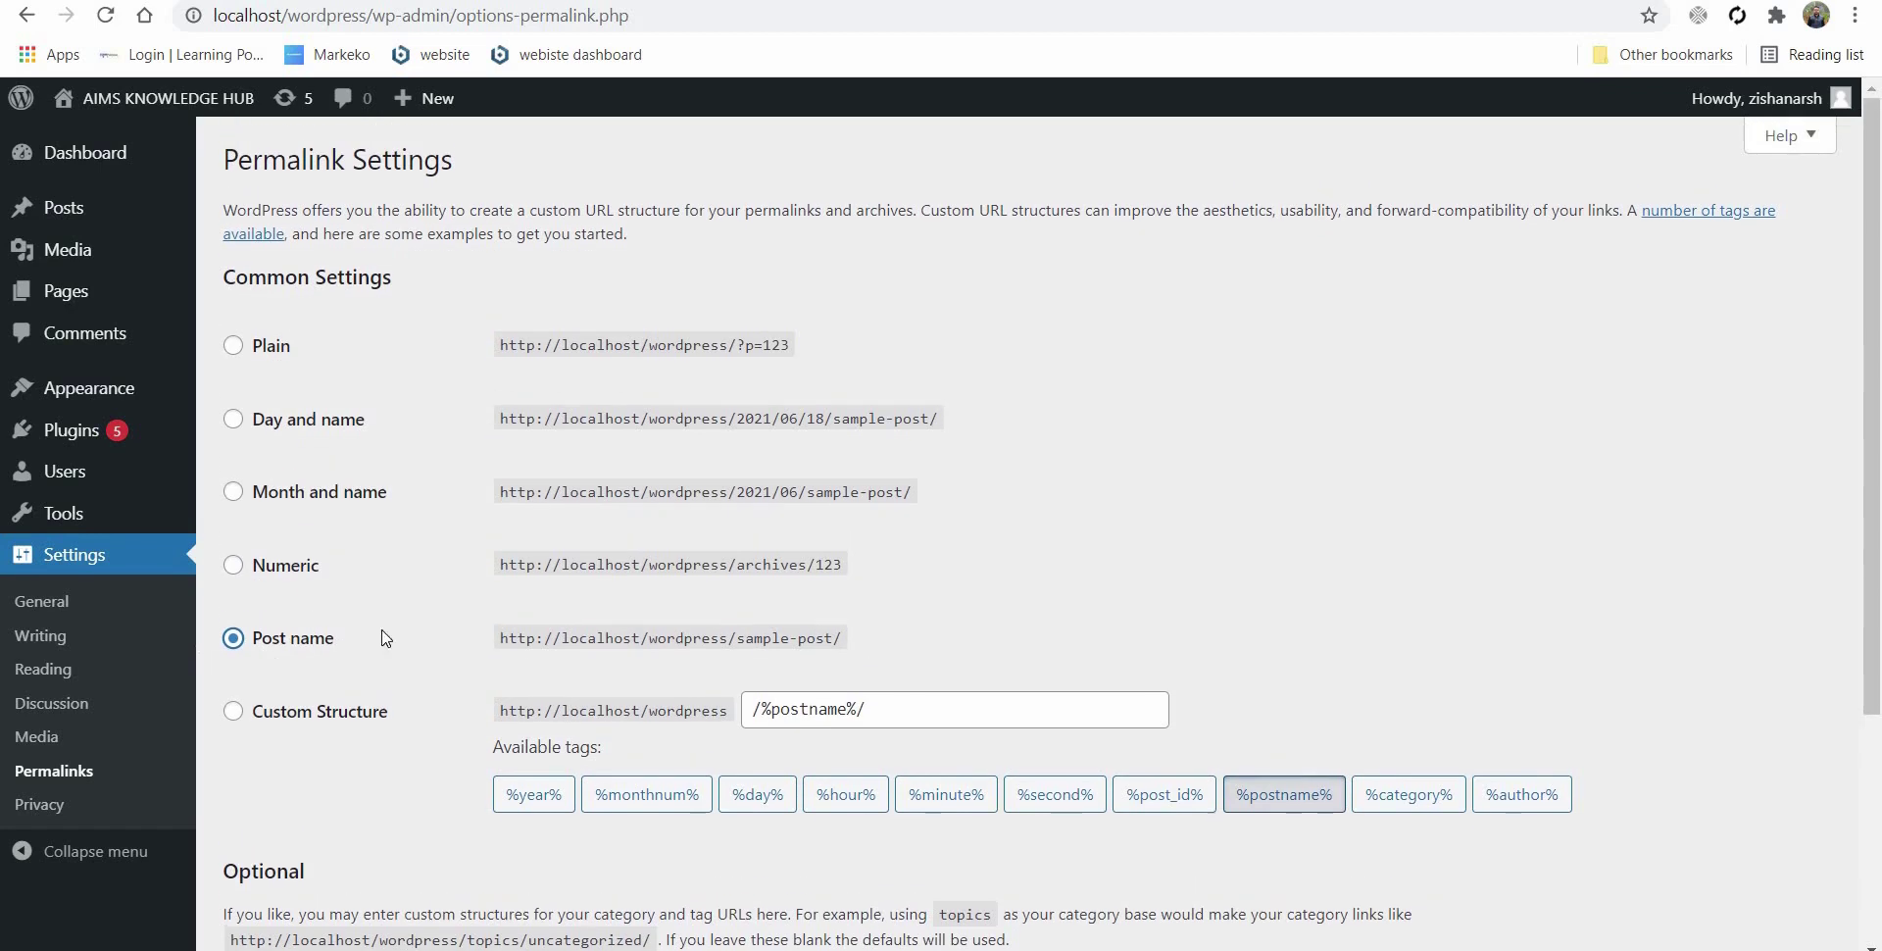
pyautogui.scroll(-3, 529, 632)
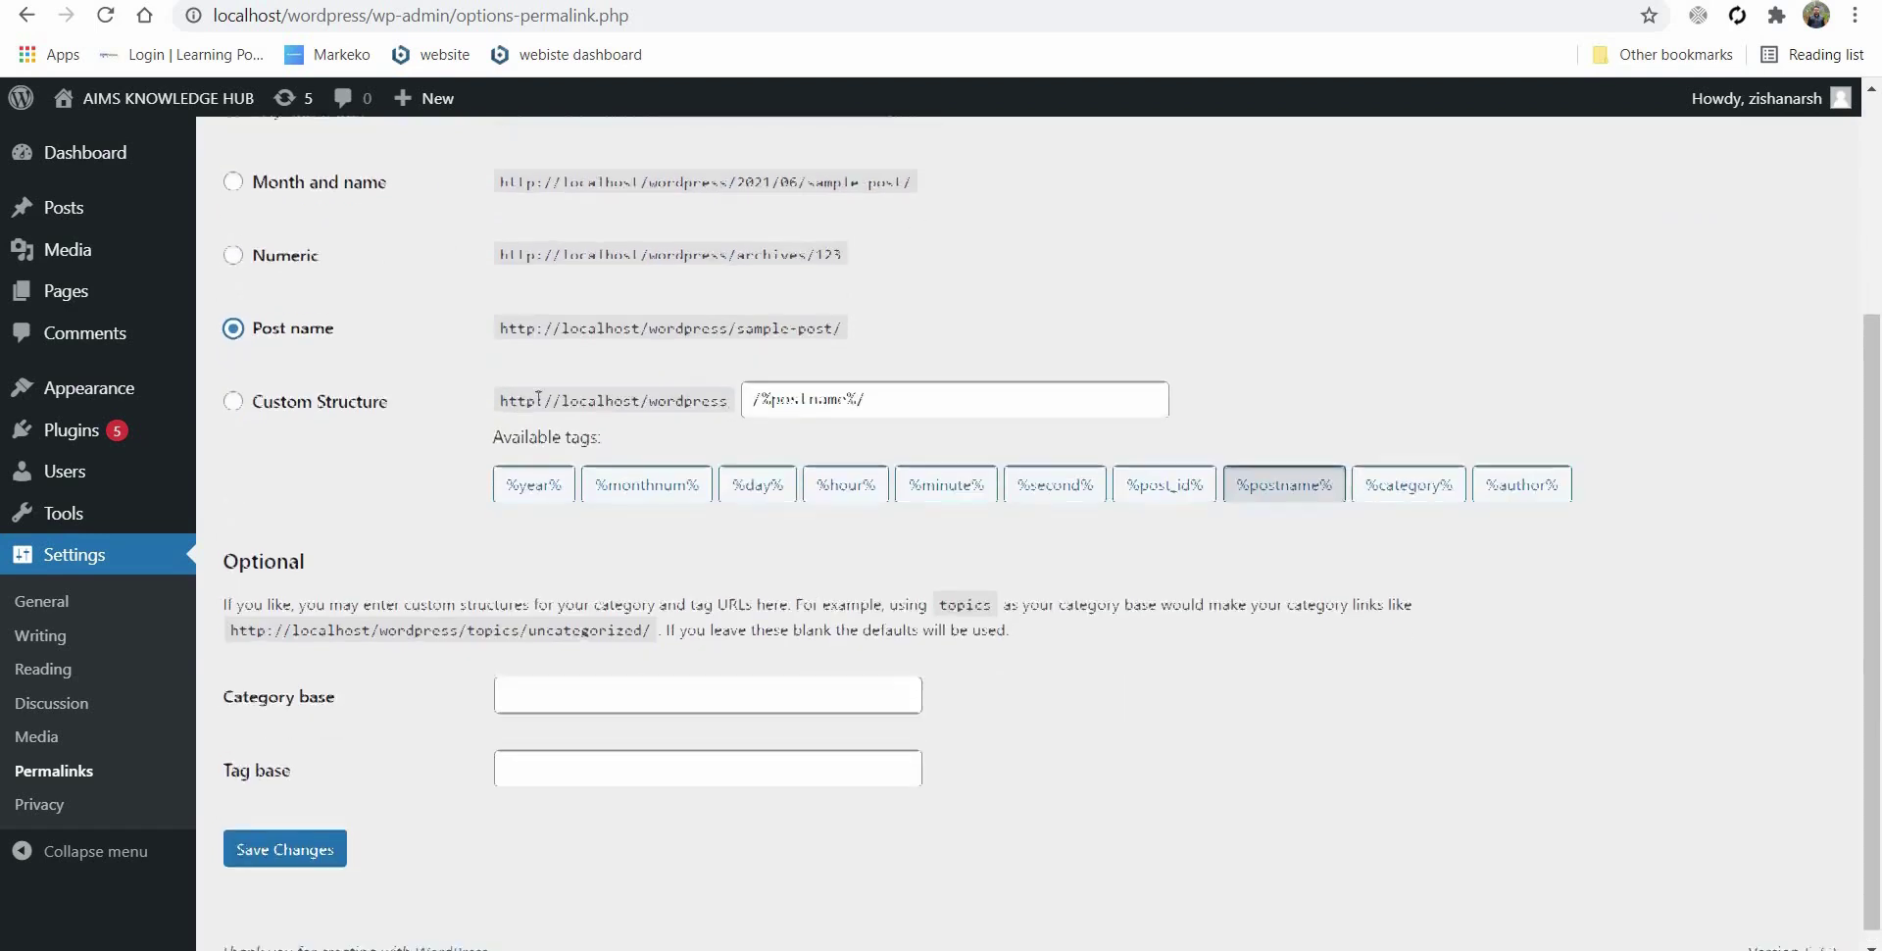
pyautogui.scroll(3, 351, 415)
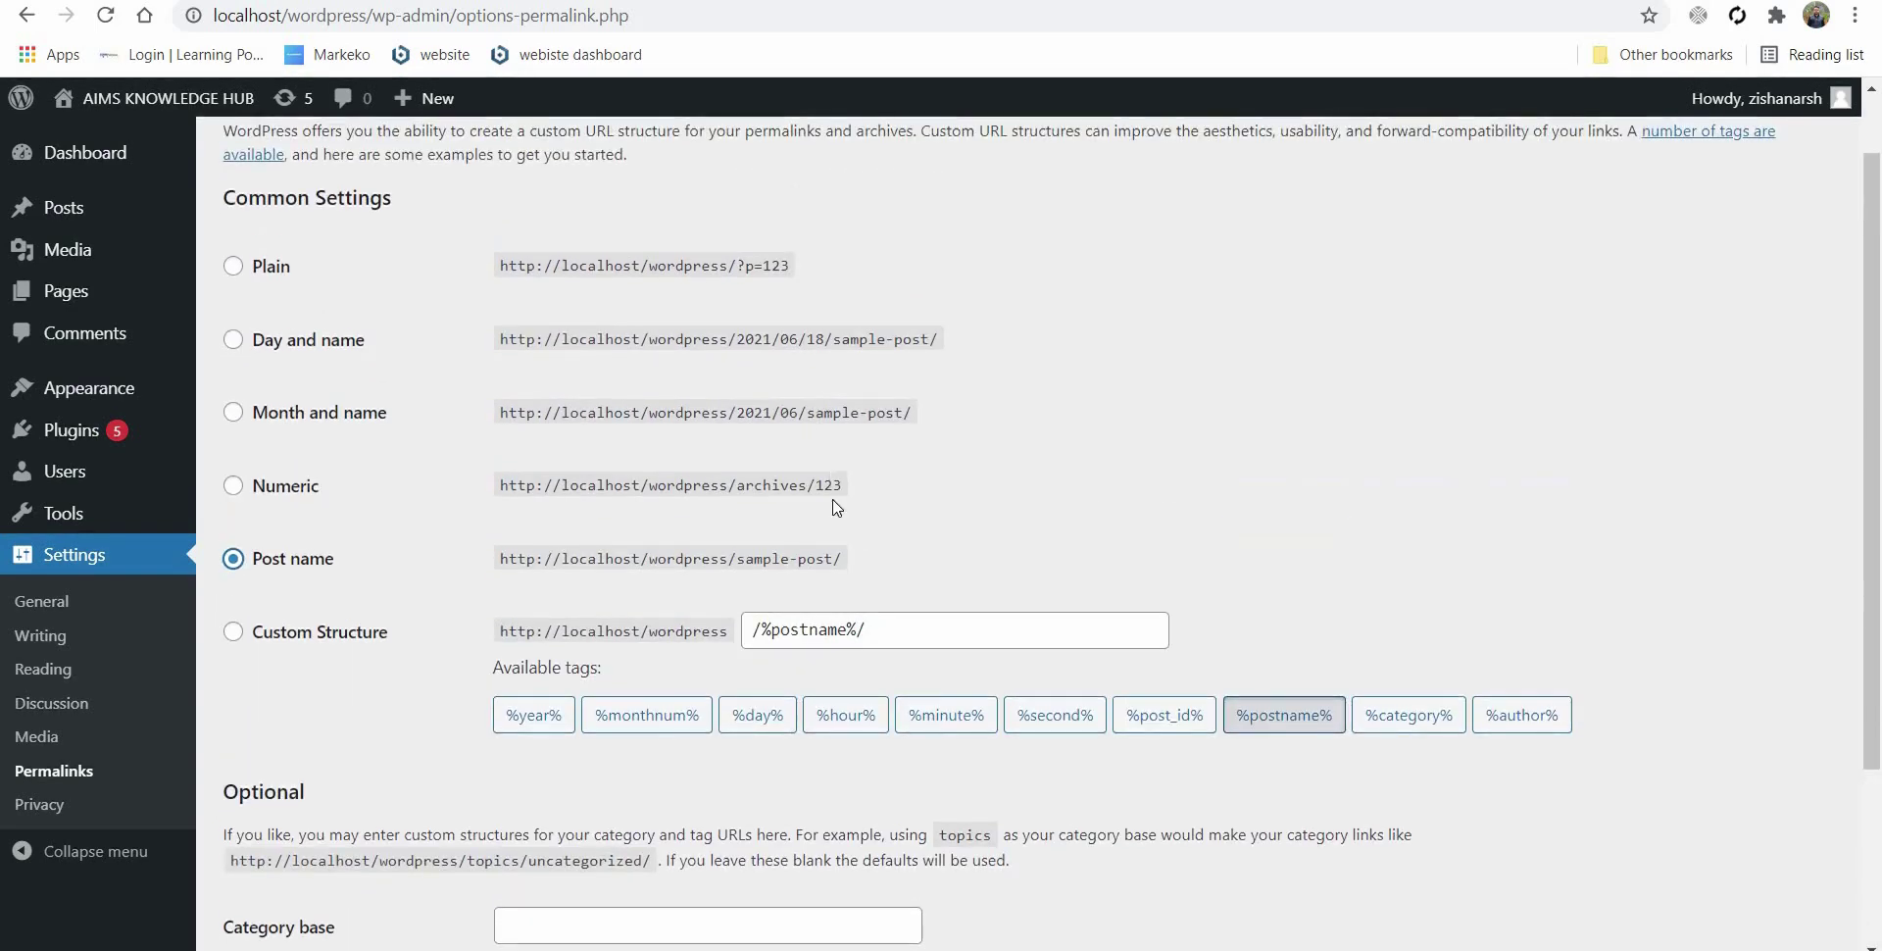
pyautogui.scroll(1, 391, 594)
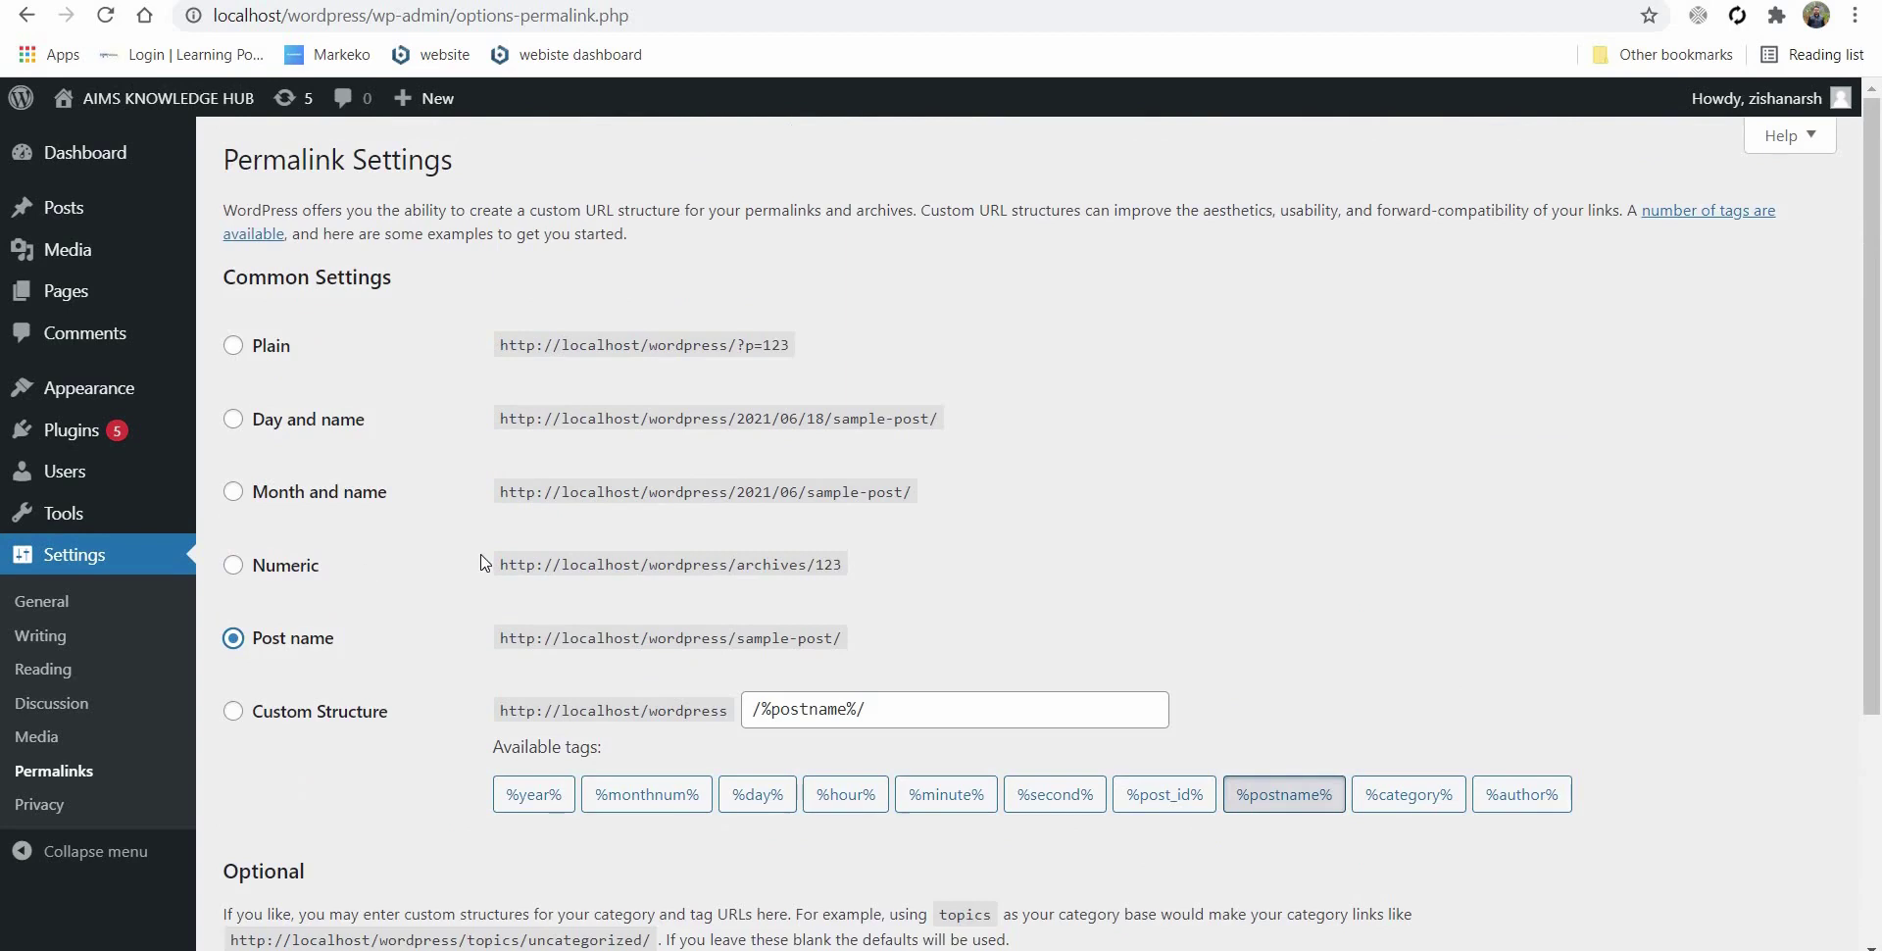